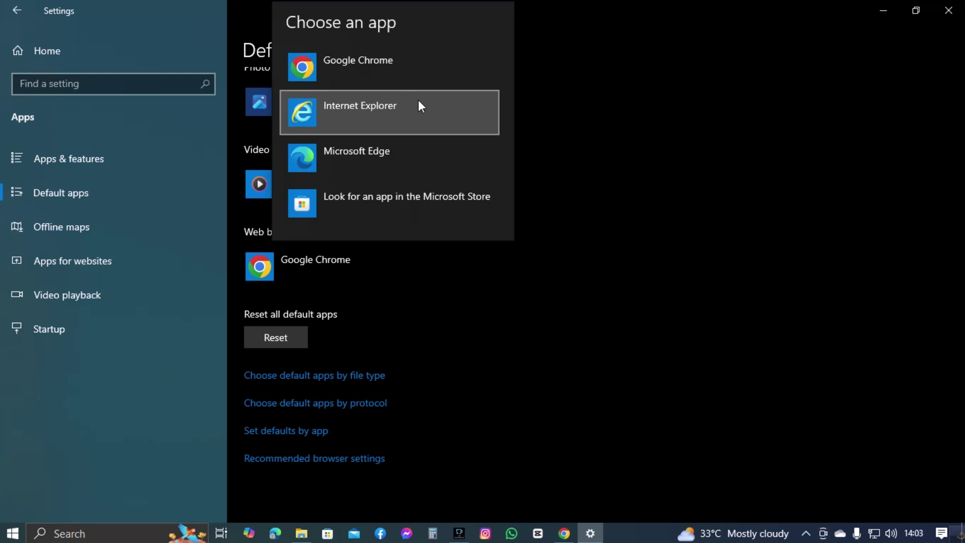
- Set Google Chrome as the default web browser and close Settings
click(403, 69)
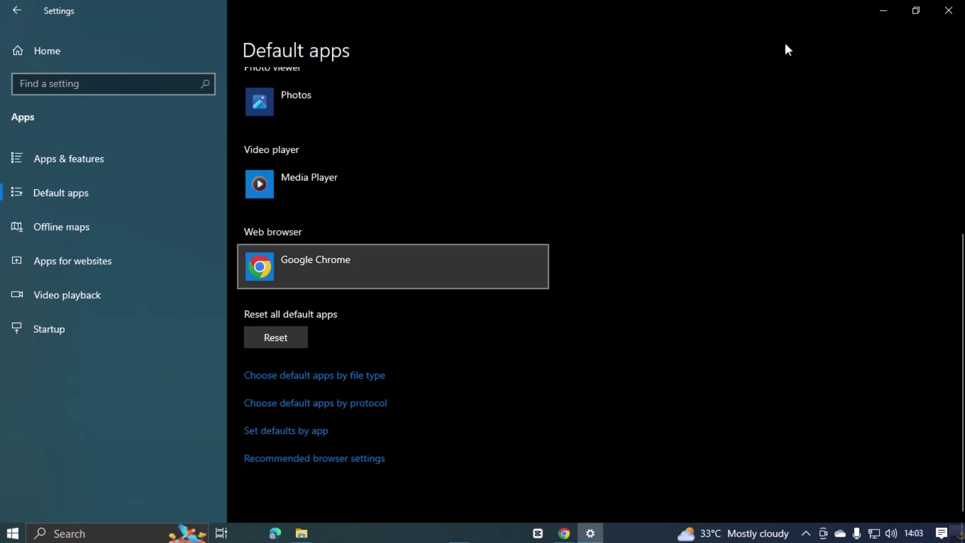
click(945, 6)
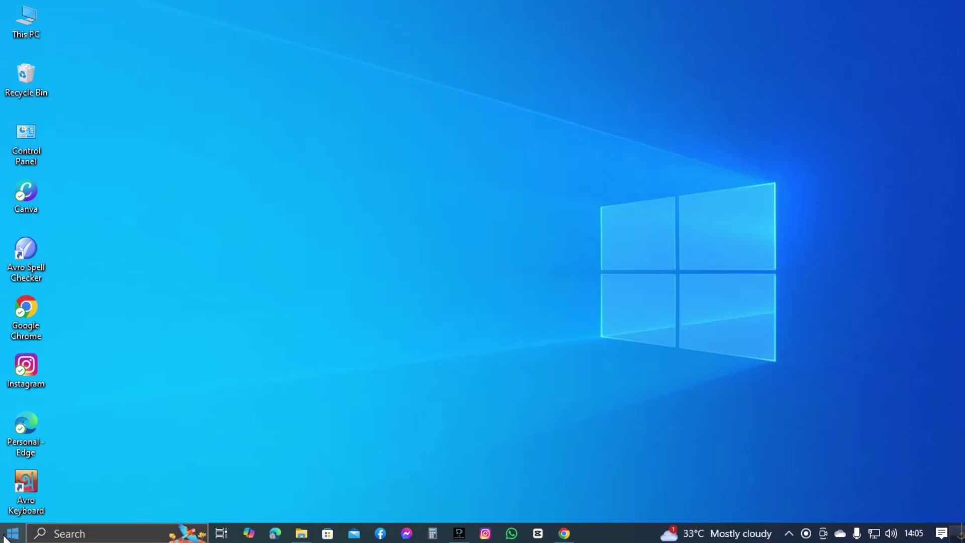
- Open the Apps & features page in Windows Settings
click(13, 533)
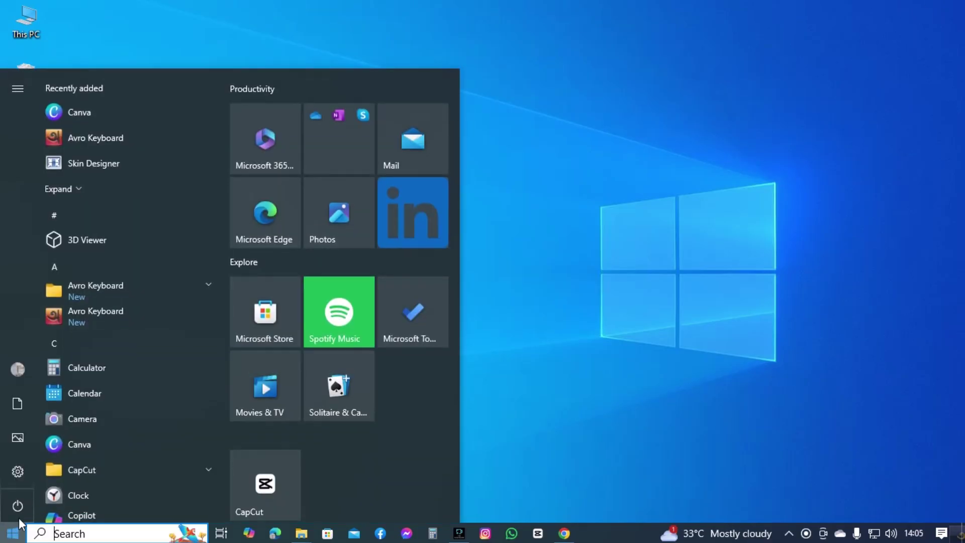
click(26, 477)
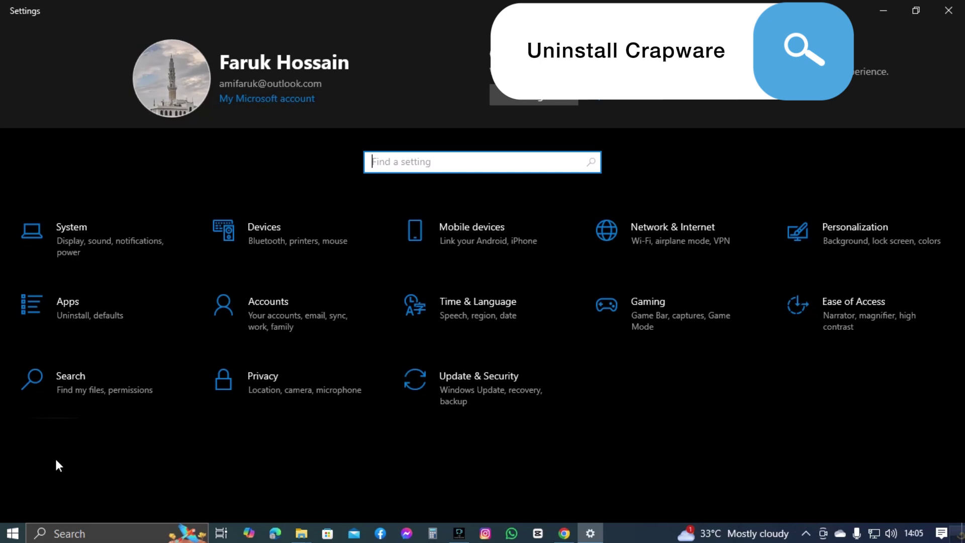
click(67, 306)
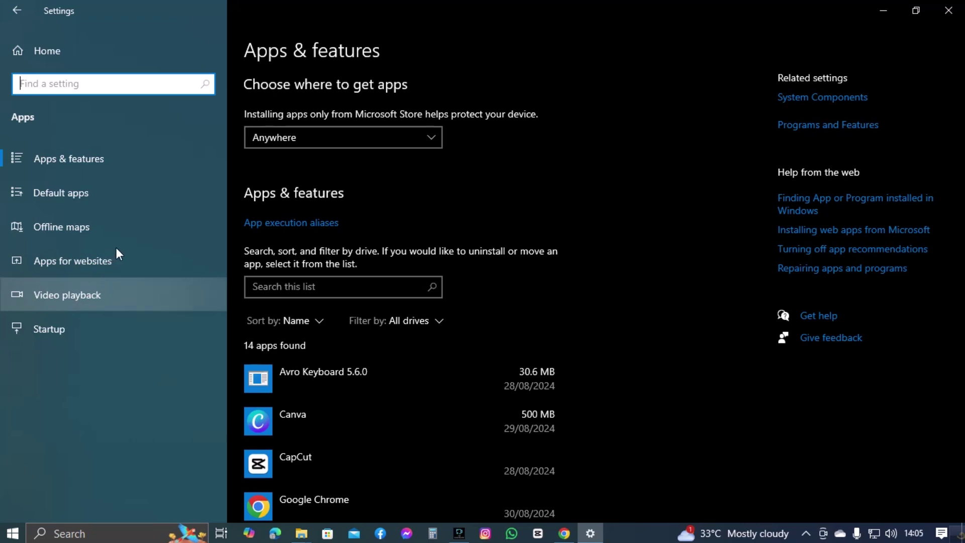
click(85, 159)
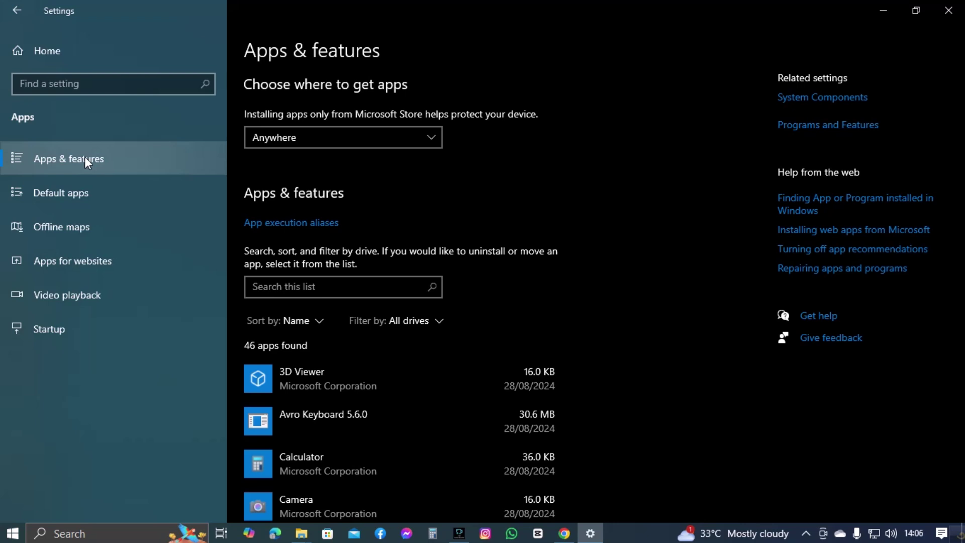
click(125, 158)
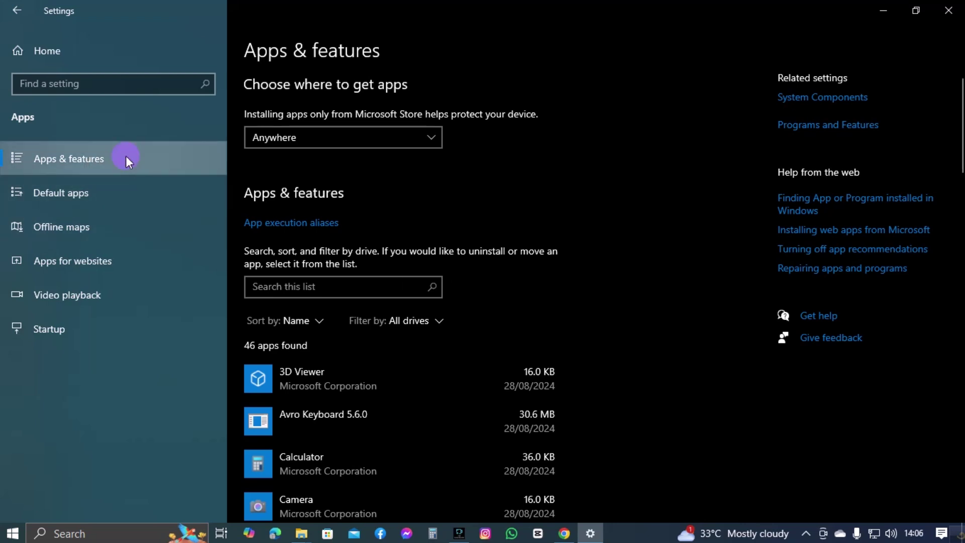
- Look through the full list of installed apps for preinstalled programs that could be uninstalled
scroll(606, 252, down, 3)
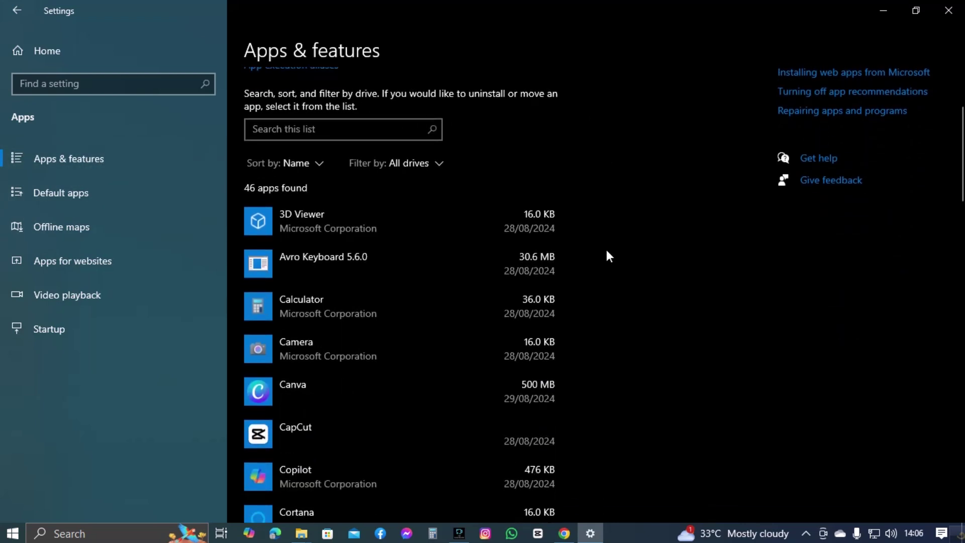
scroll(607, 252, down, 2)
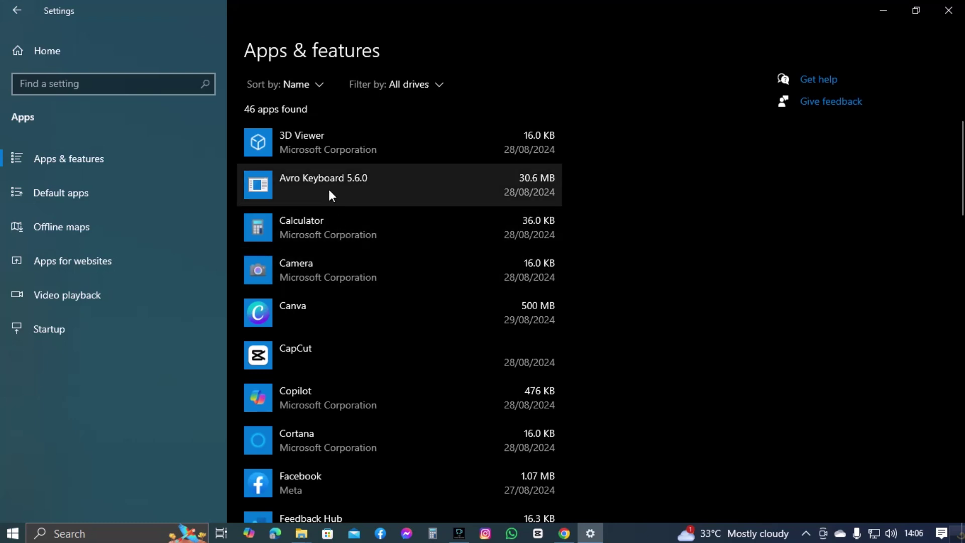
scroll(391, 213, down, 5)
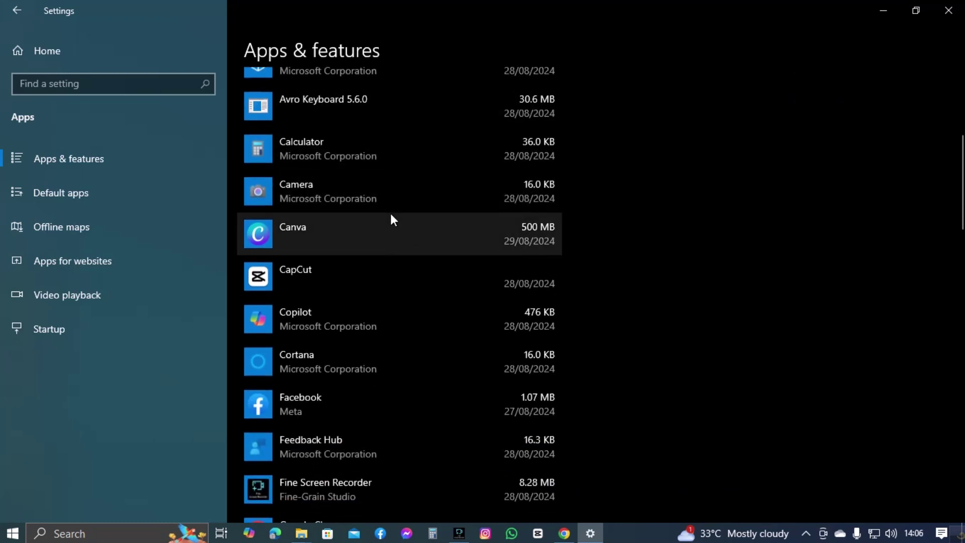
scroll(390, 214, down, 8)
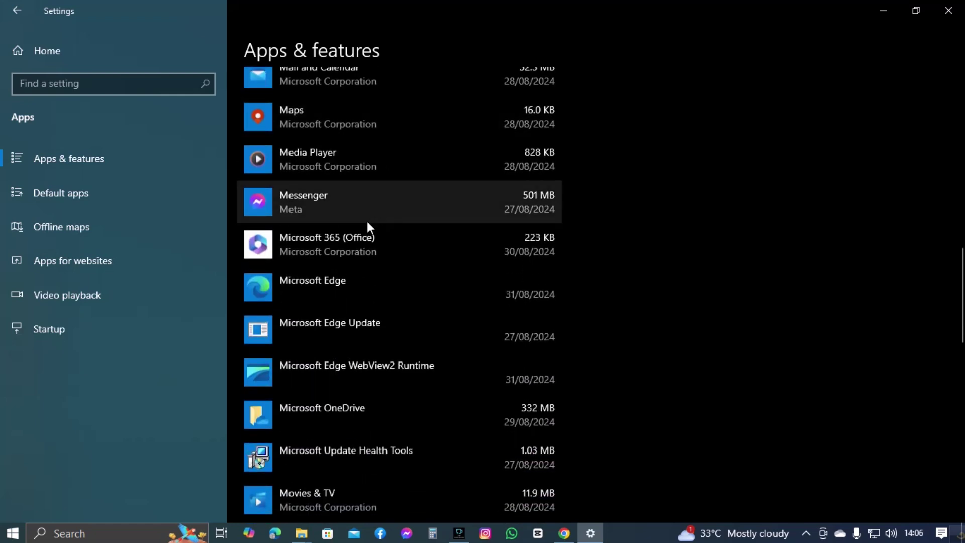
scroll(368, 225, down, 3)
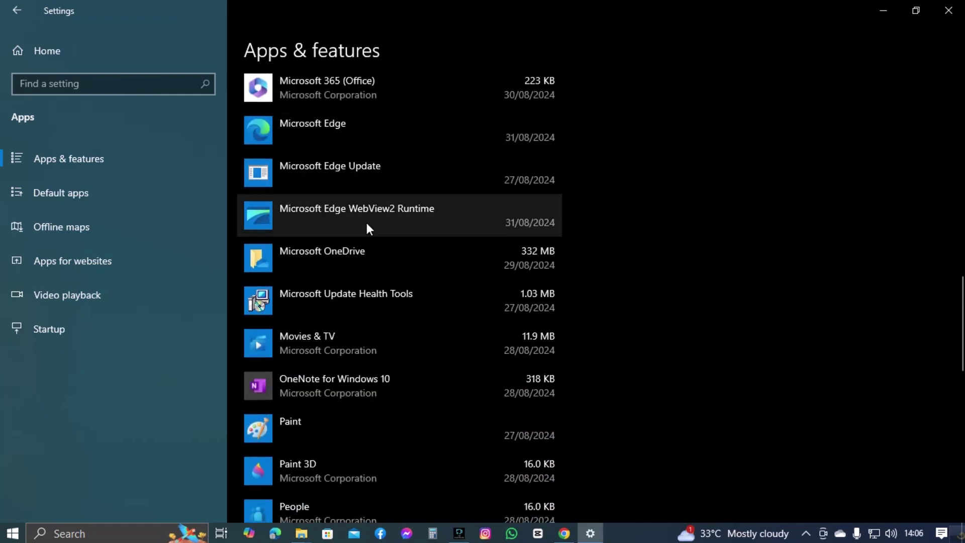
scroll(367, 228, down, 4)
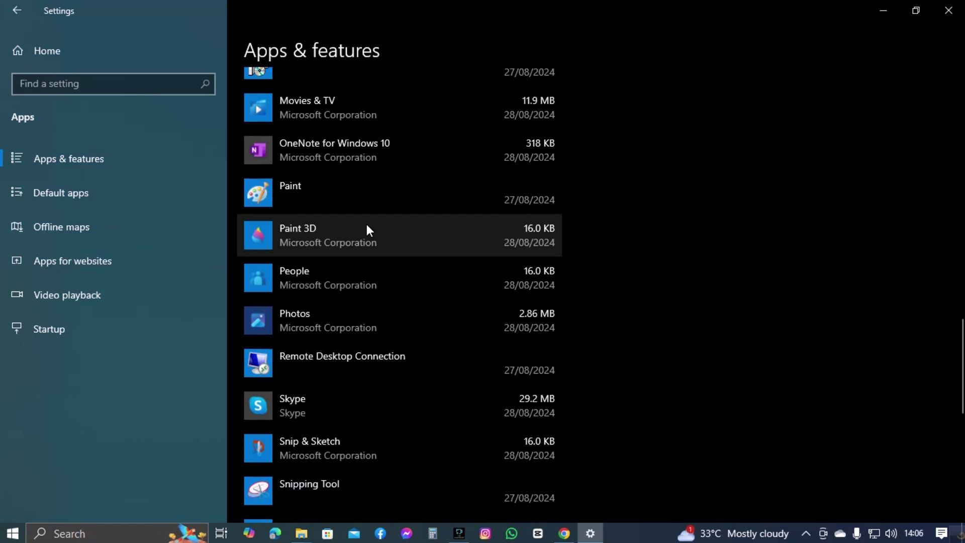
scroll(366, 225, down, 3)
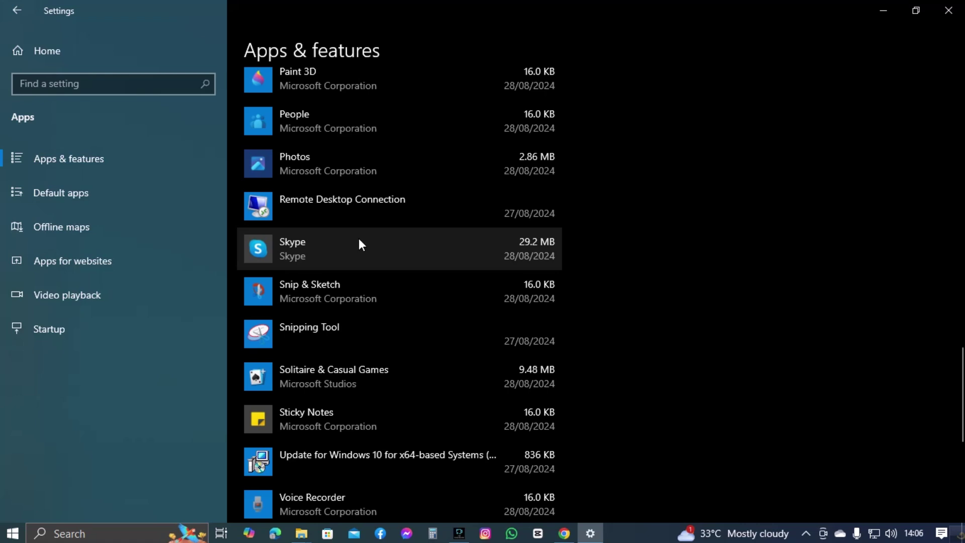
scroll(360, 241, down, 4)
scroll(355, 246, down, 3)
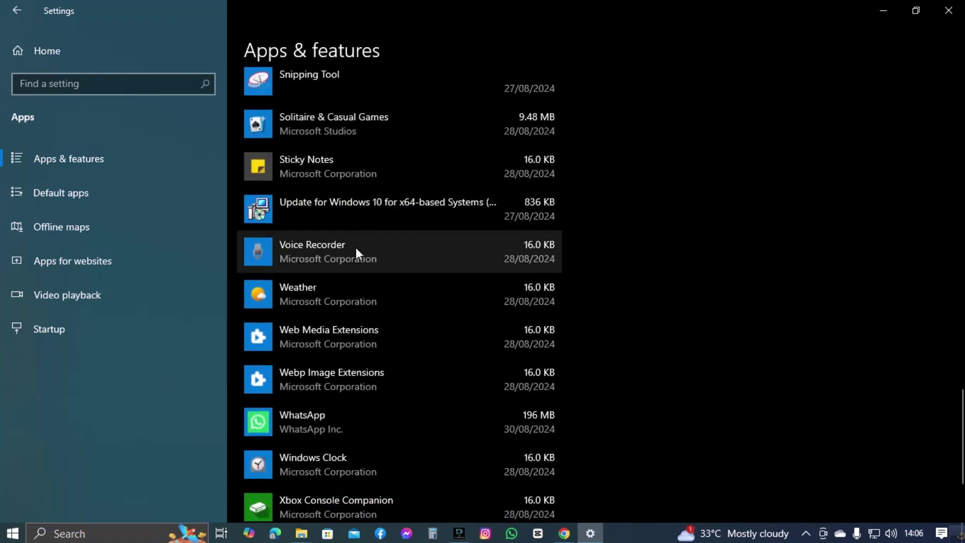
scroll(370, 297, up, 6)
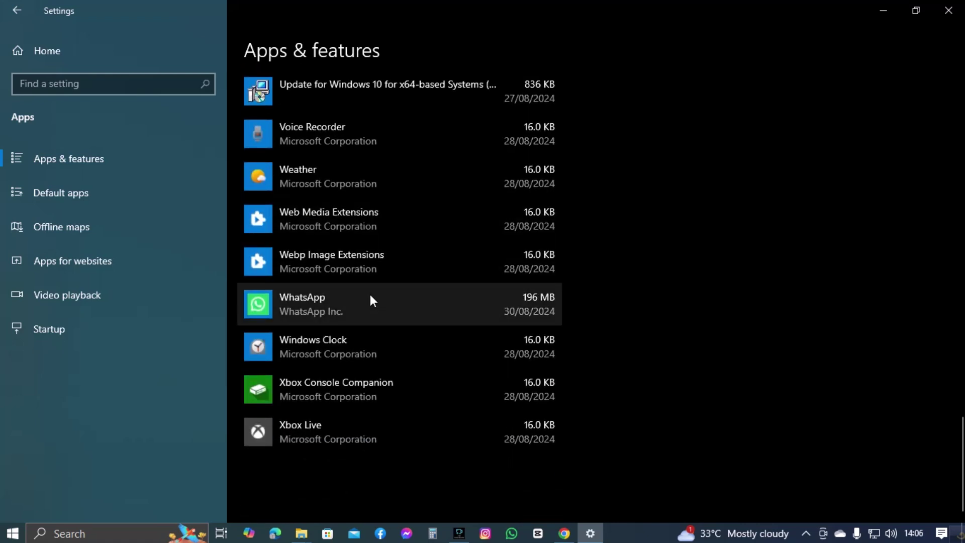
scroll(367, 287, up, 5)
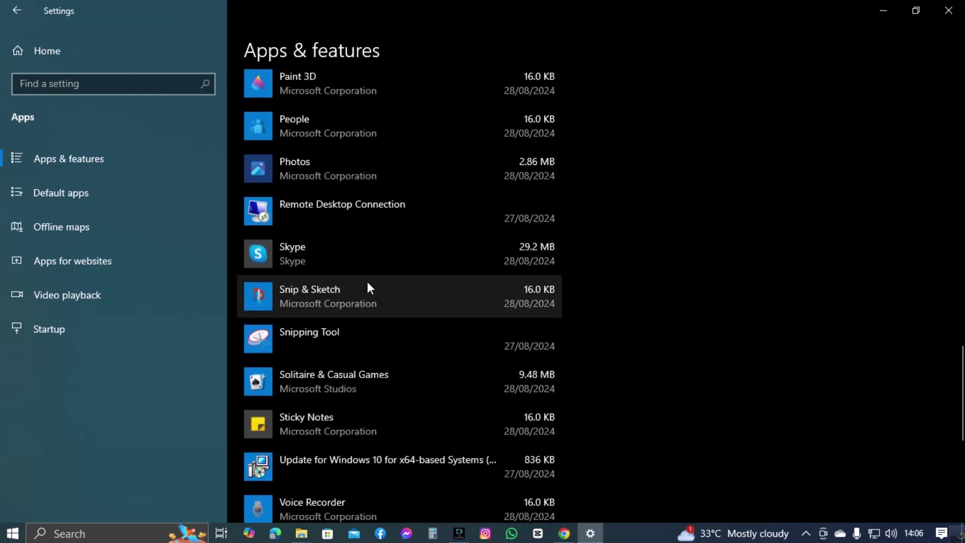
scroll(364, 282, down, 3)
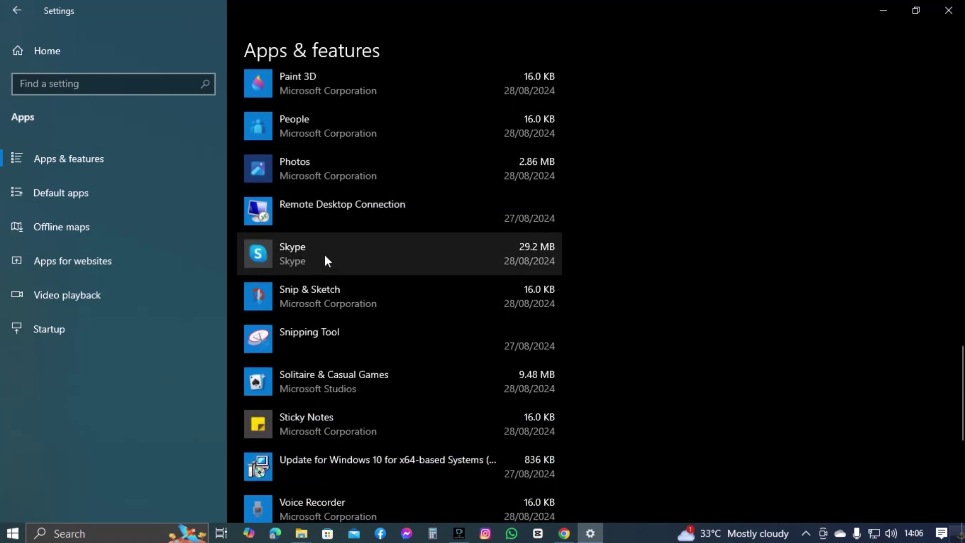
- Expand the Skype entry to view its uninstall option, and close Settings without removing the app
click(363, 251)
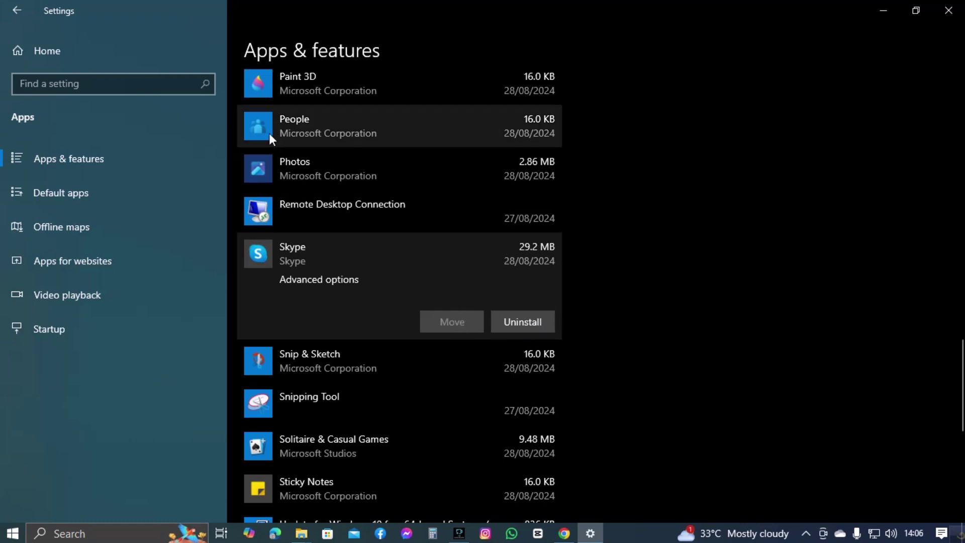
click(18, 12)
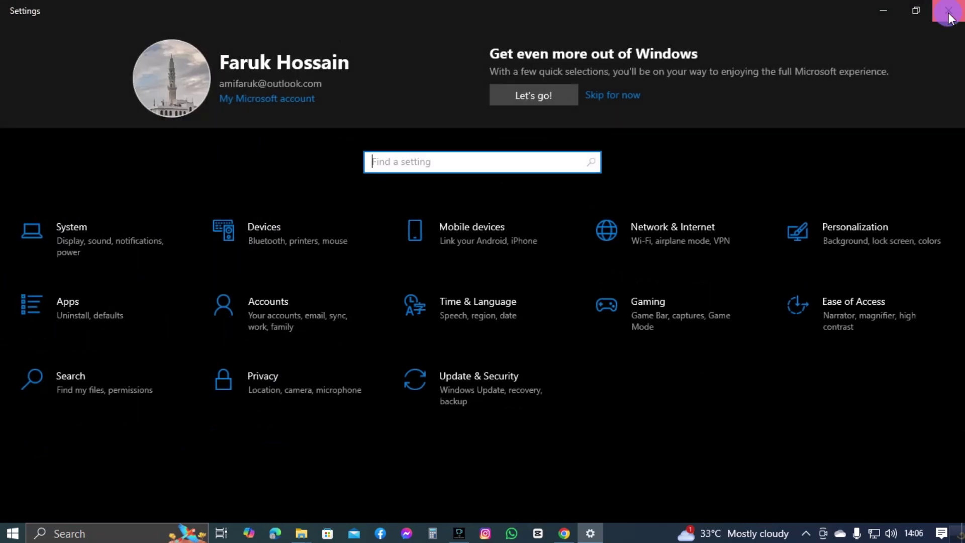
click(949, 12)
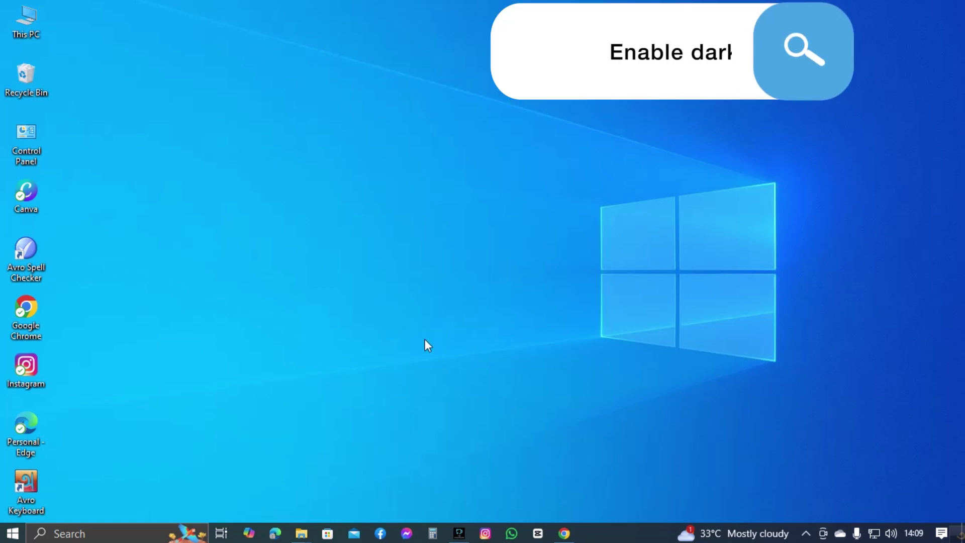
- Open the Colors page of the Personalization settings, view the Light, Dark and Custom colour mode choices, and close Settings
click(10, 526)
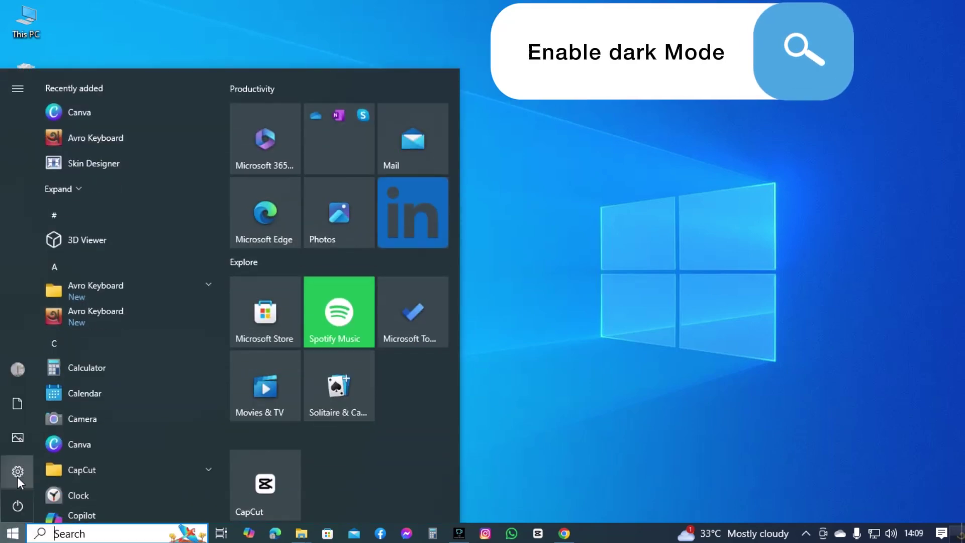
mouse_move(18, 475)
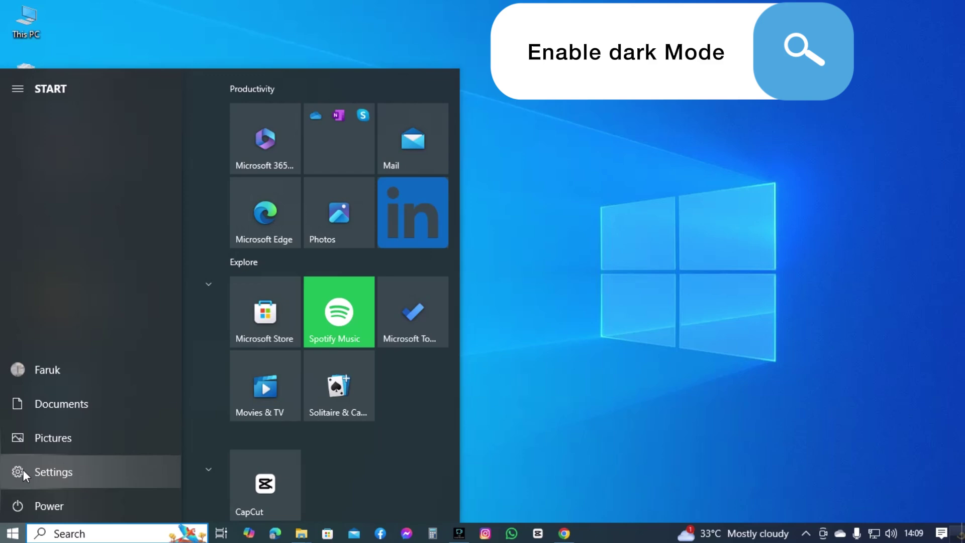
click(52, 472)
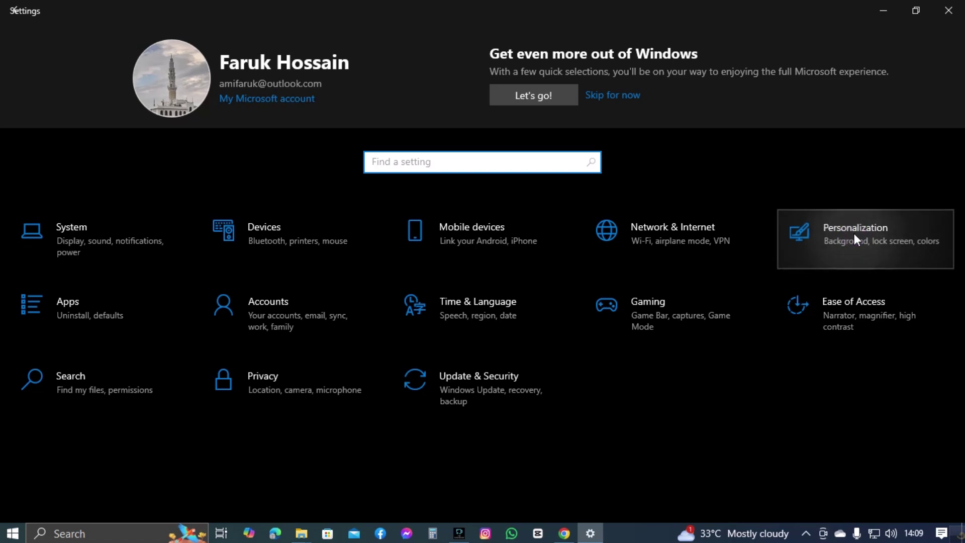
click(810, 231)
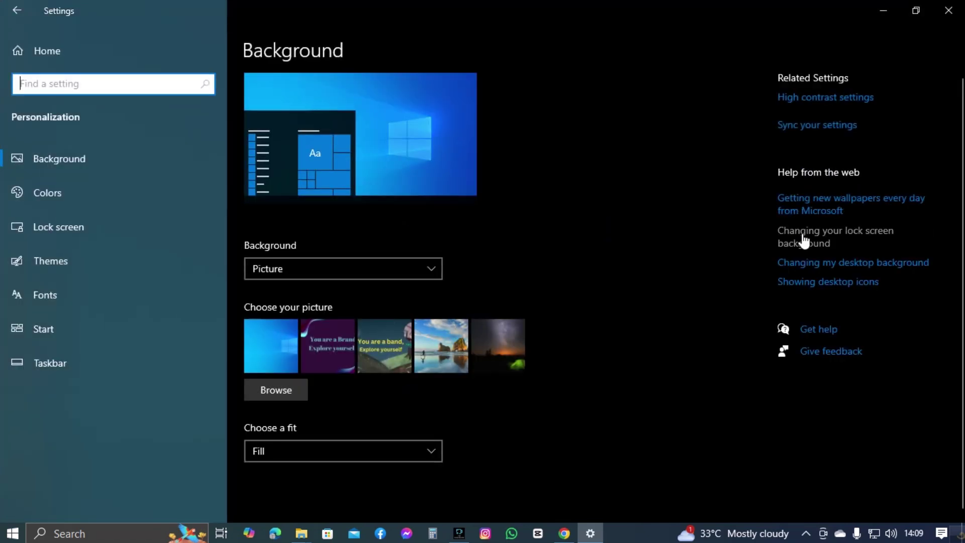
click(58, 194)
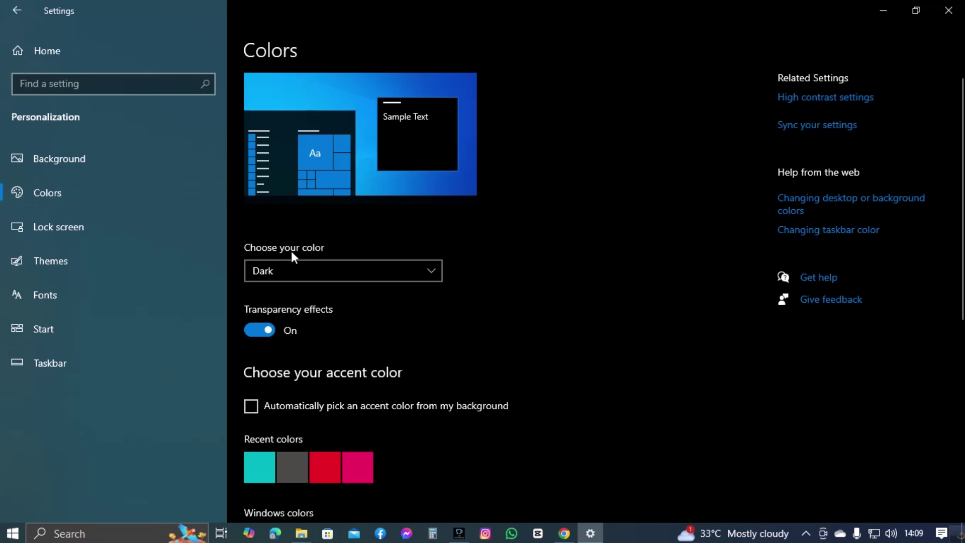
click(430, 271)
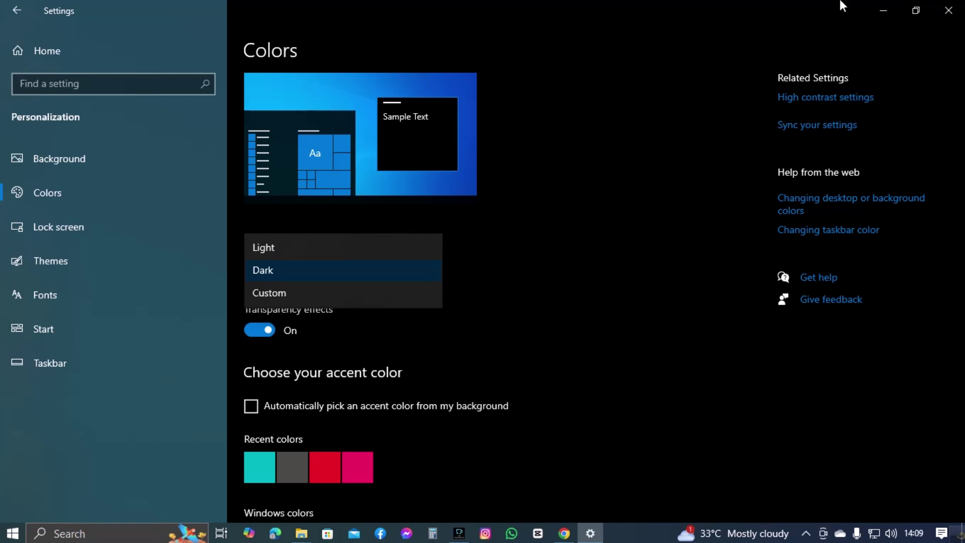
click(952, 13)
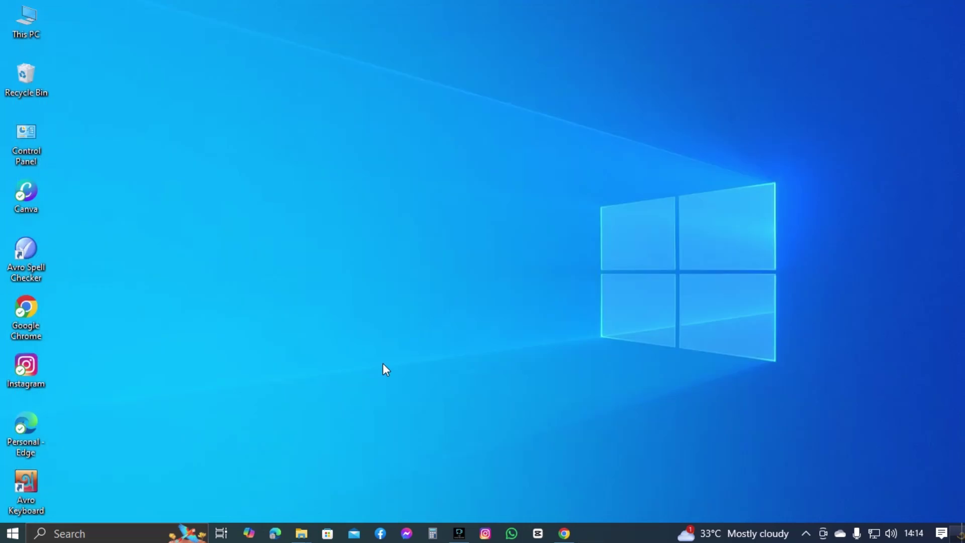
- Open the general Privacy options in Windows Settings
click(14, 535)
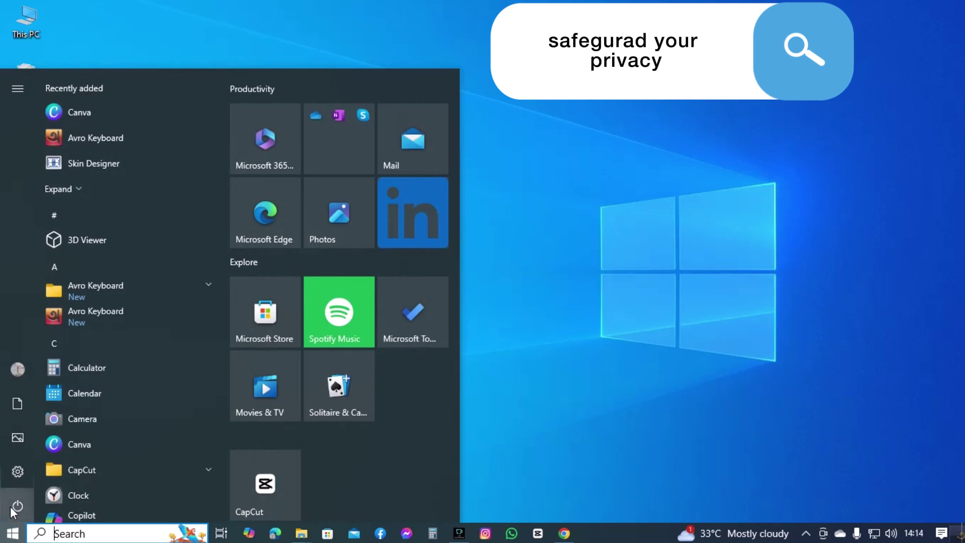
click(17, 472)
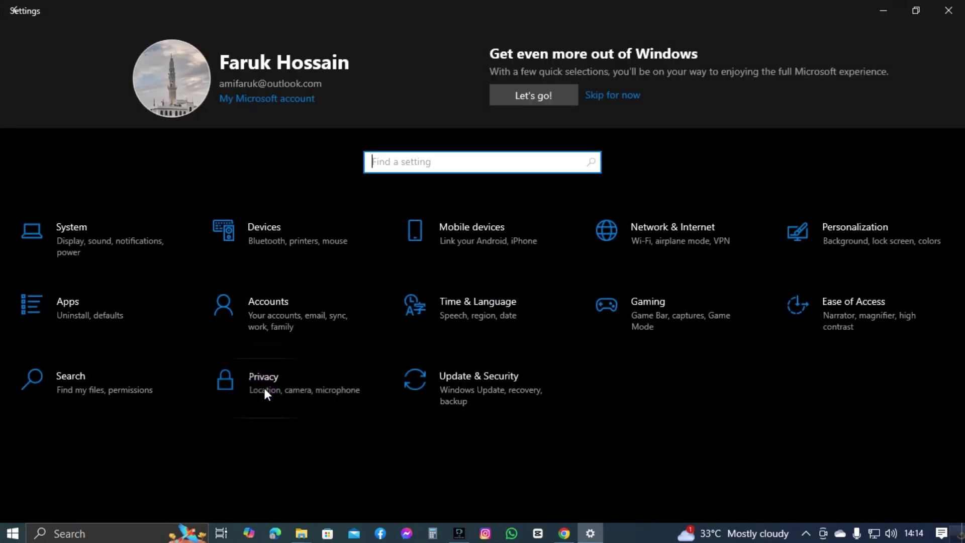
click(264, 392)
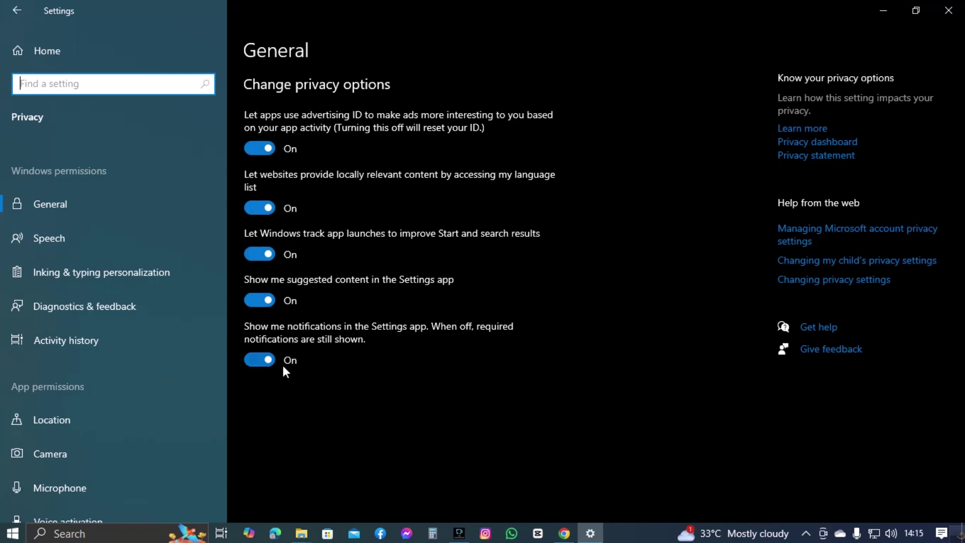
- Turn off advertising ID, language list access, app launch tracking, suggested content and Settings notifications, and close Settings
click(264, 148)
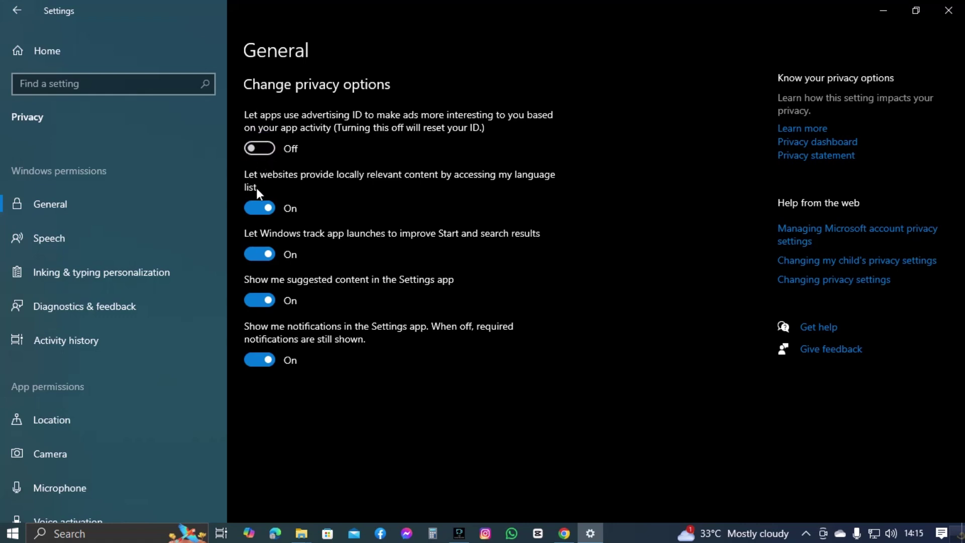
click(260, 208)
click(260, 254)
click(261, 299)
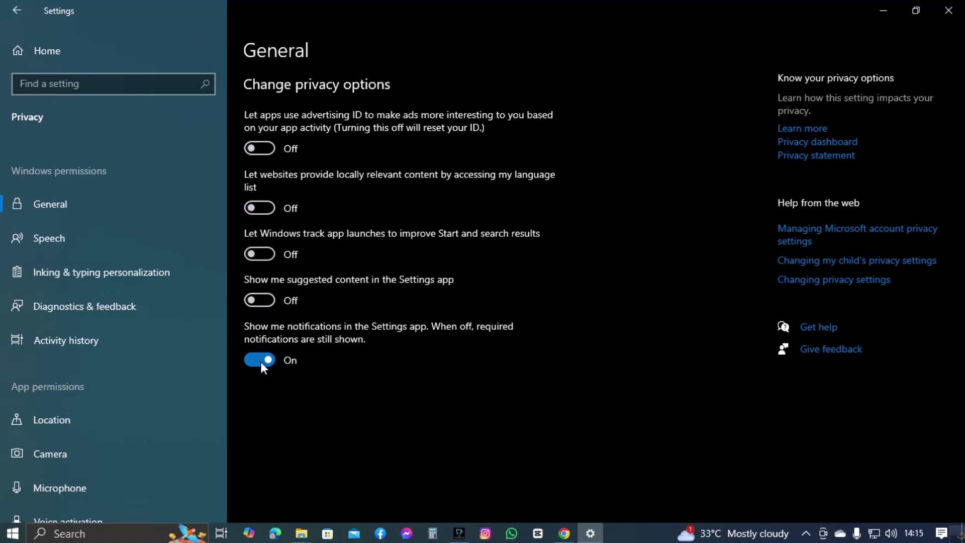
click(266, 358)
click(949, 12)
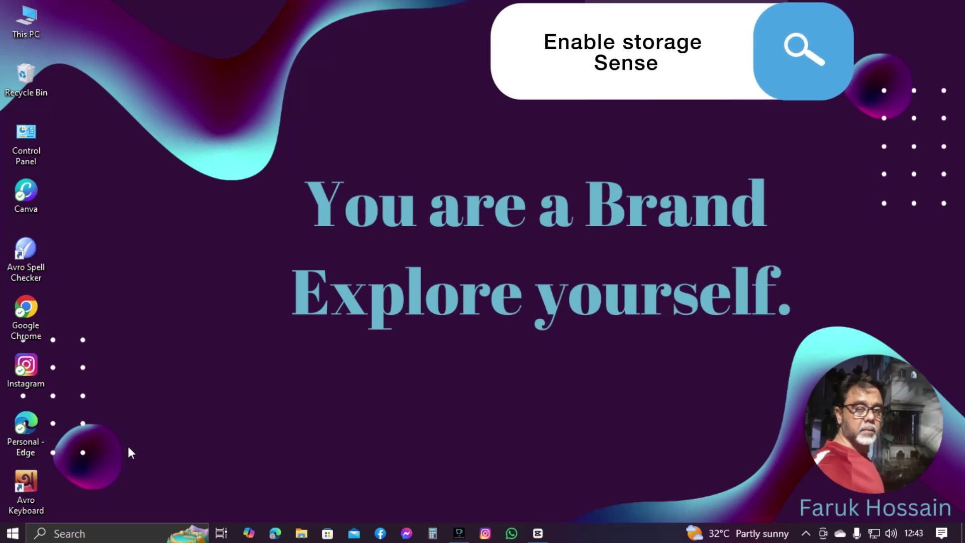
- Open the Storage Sense configuration page from the System storage settings
click(12, 536)
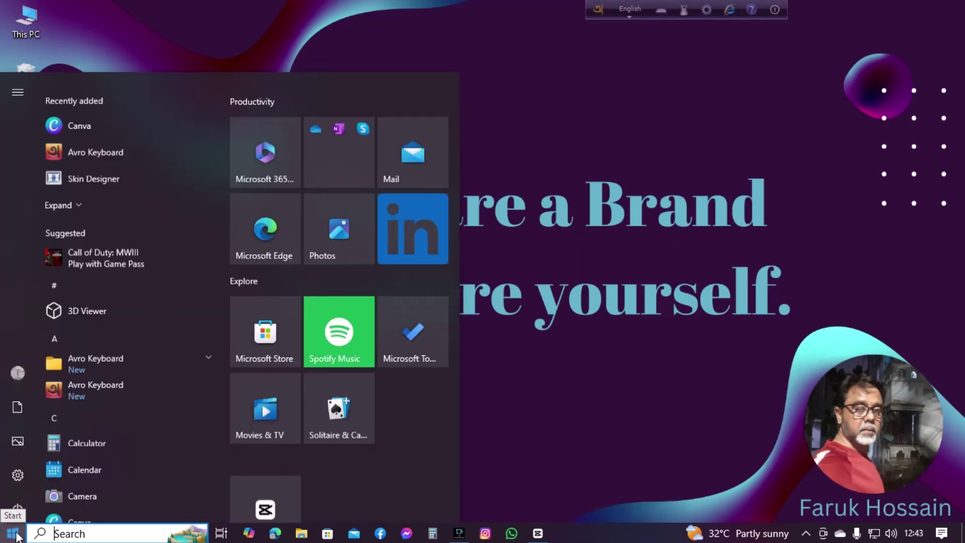
click(27, 473)
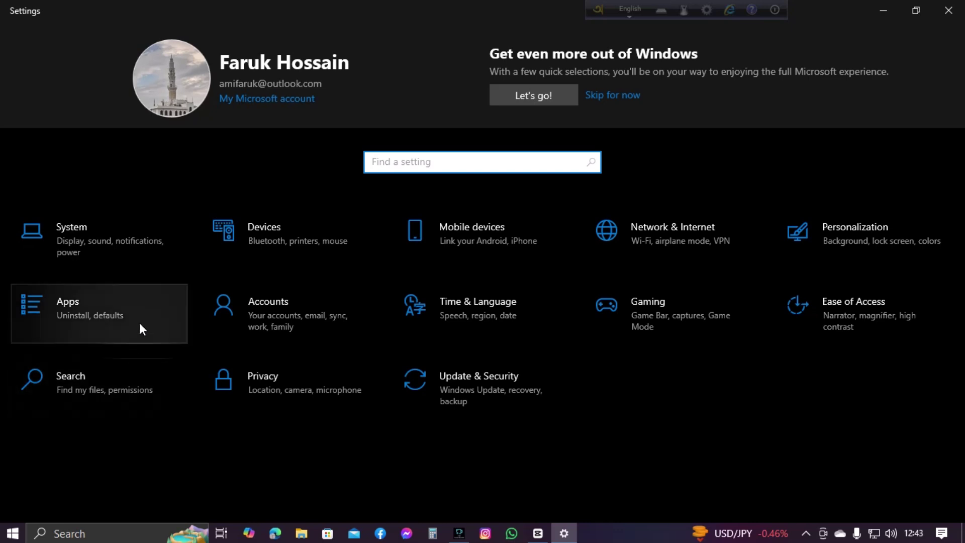
click(79, 246)
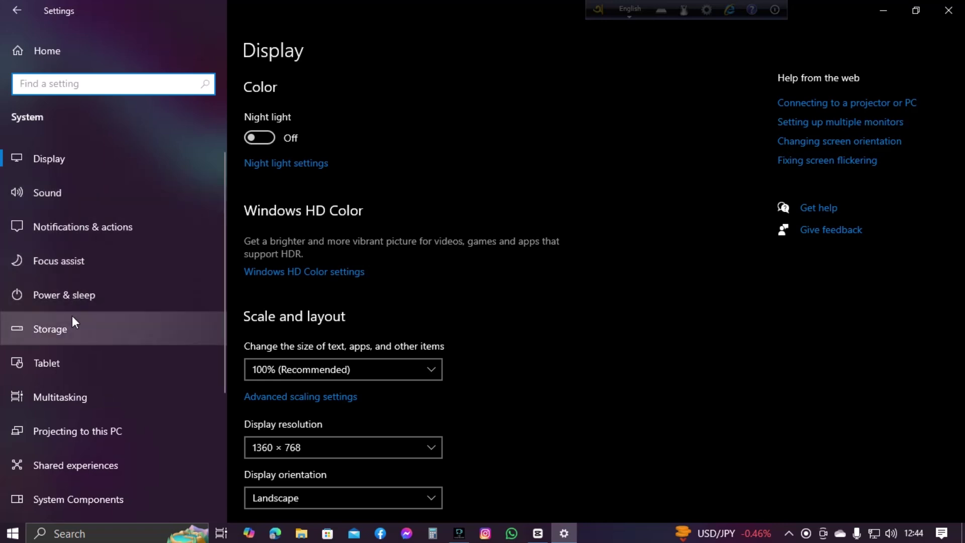
click(70, 329)
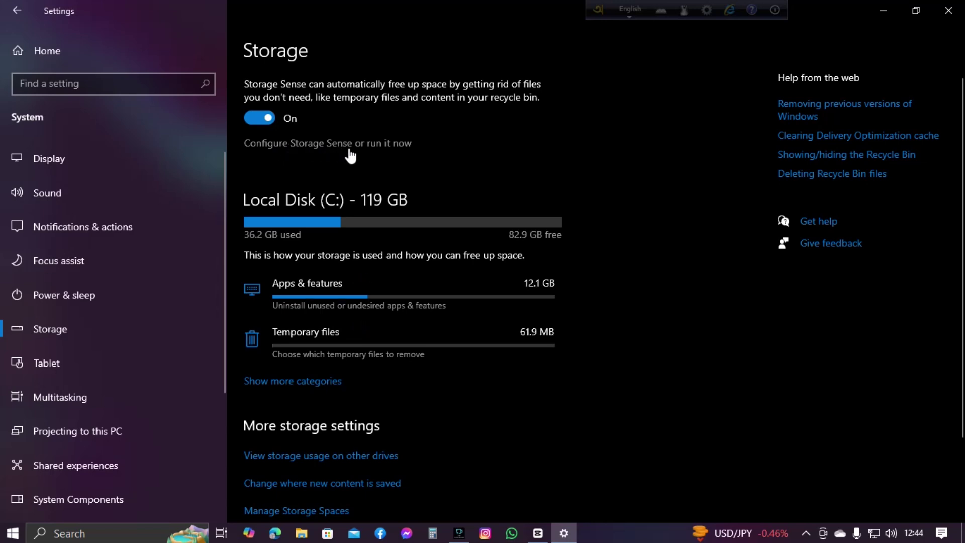
click(324, 144)
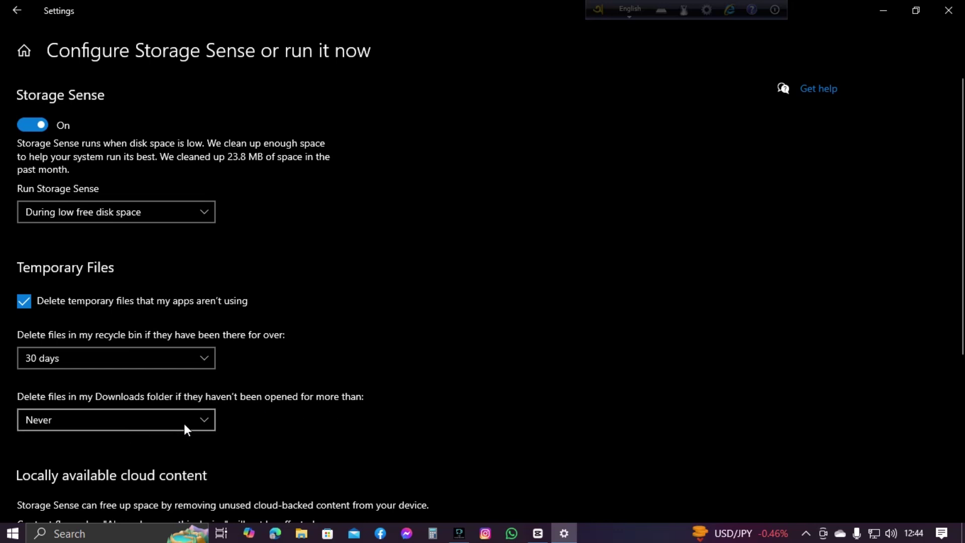
- Set Storage Sense to delete Downloads folder files not opened for more than 14 days, and close Settings
click(203, 418)
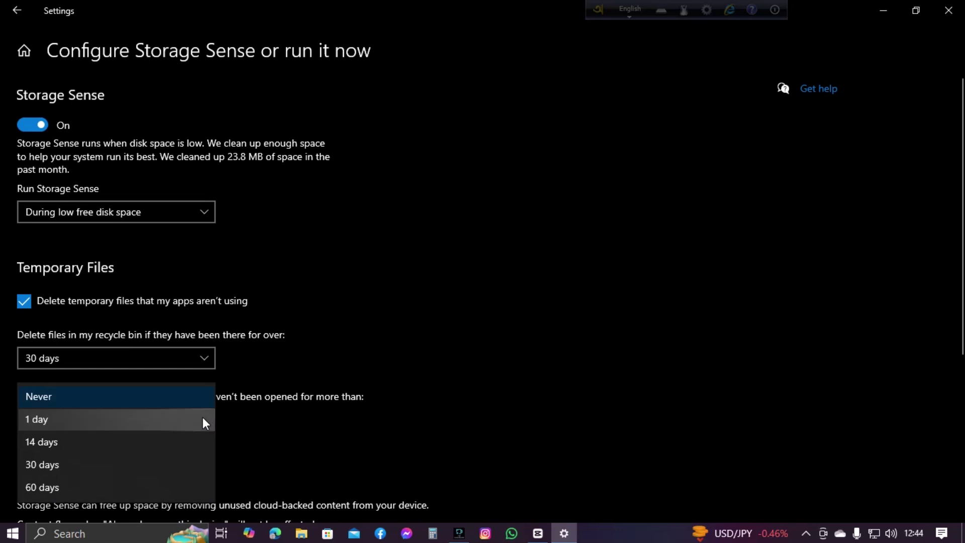
click(166, 417)
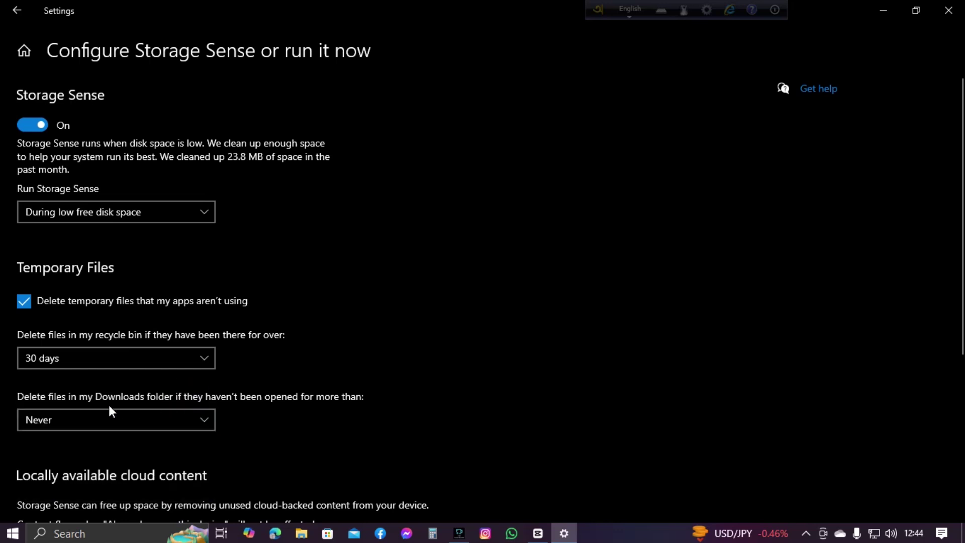
scroll(174, 420, down, 1)
scroll(311, 417, down, 5)
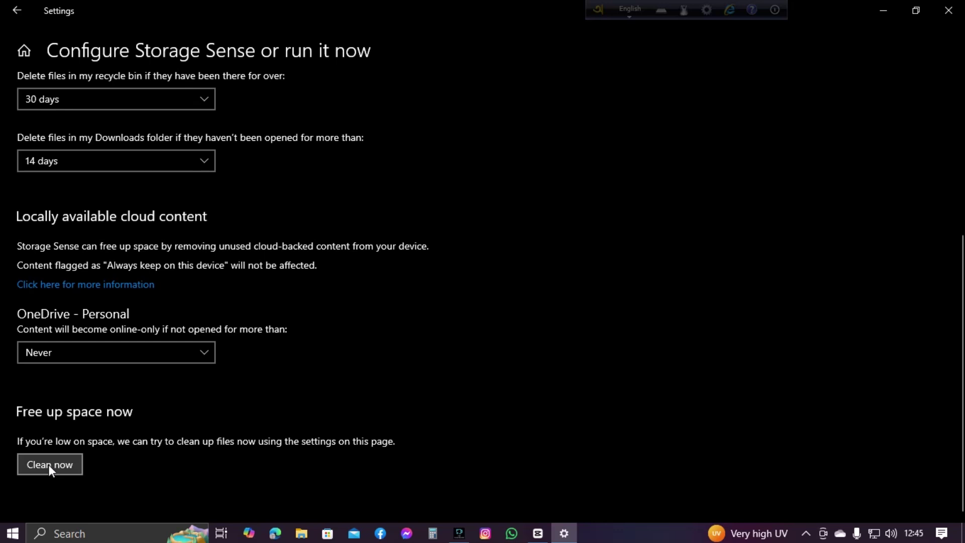
click(950, 10)
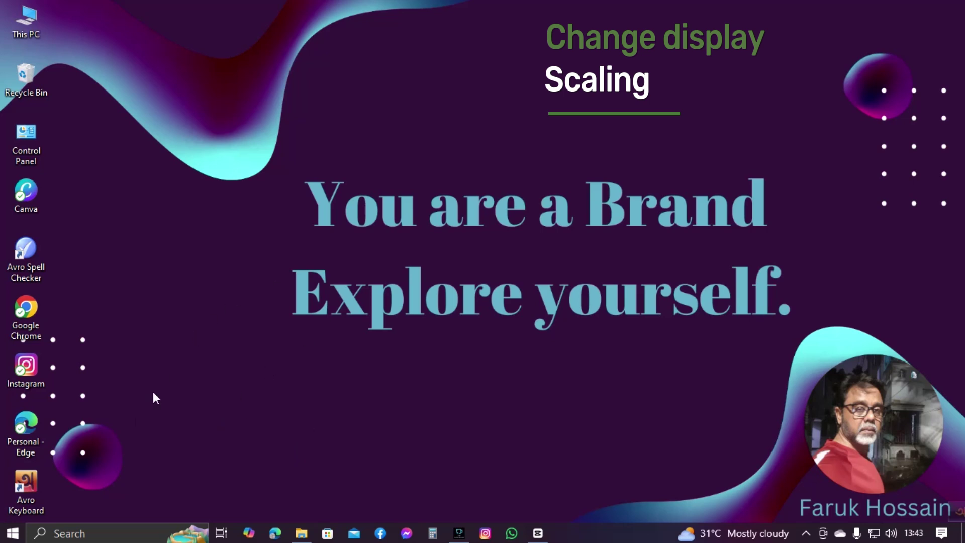
- Open the System display settings, view the scaling, resolution, orientation and multiple display options, and close Settings
click(13, 534)
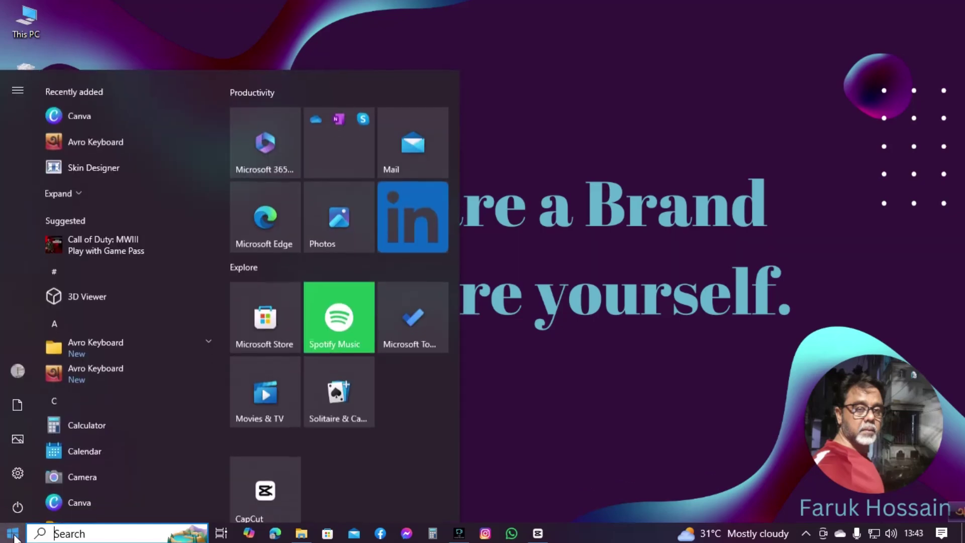
click(28, 473)
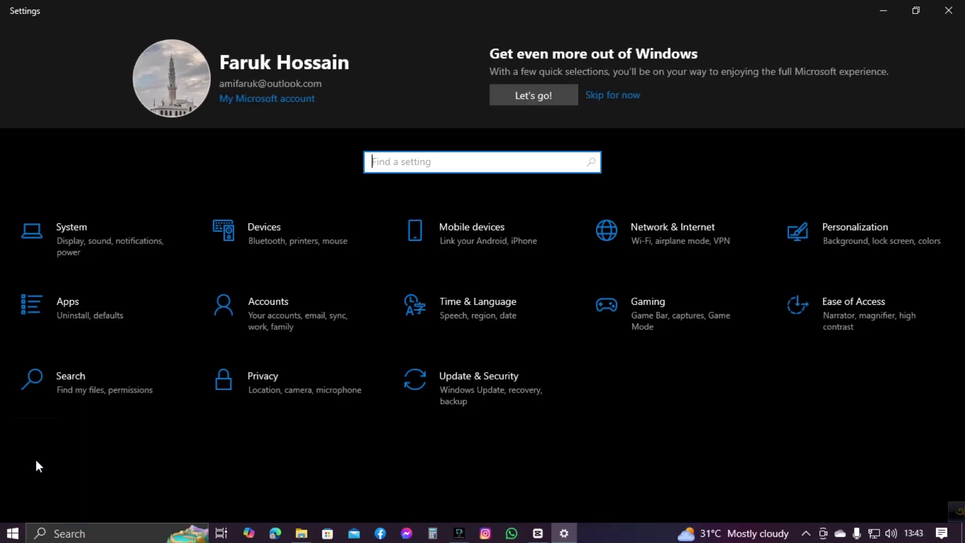
click(86, 228)
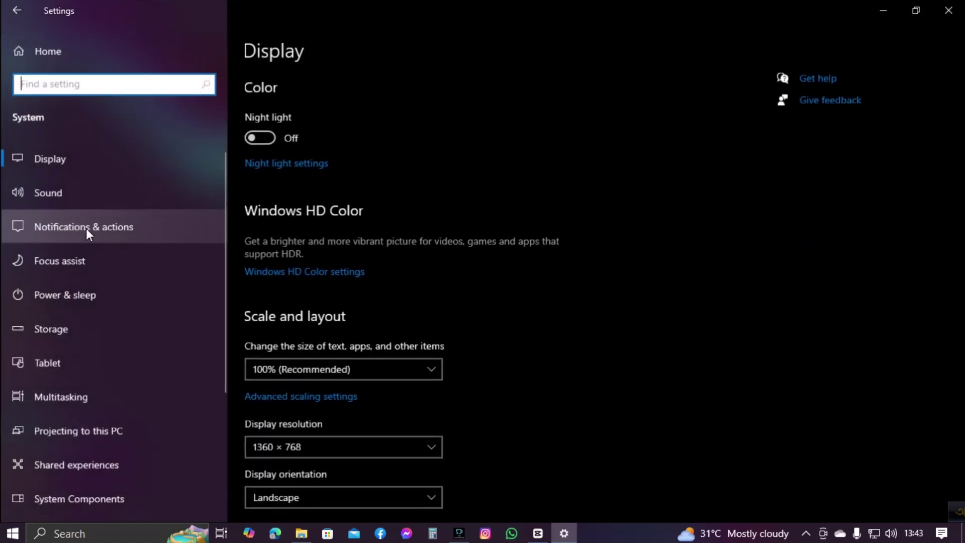
click(83, 161)
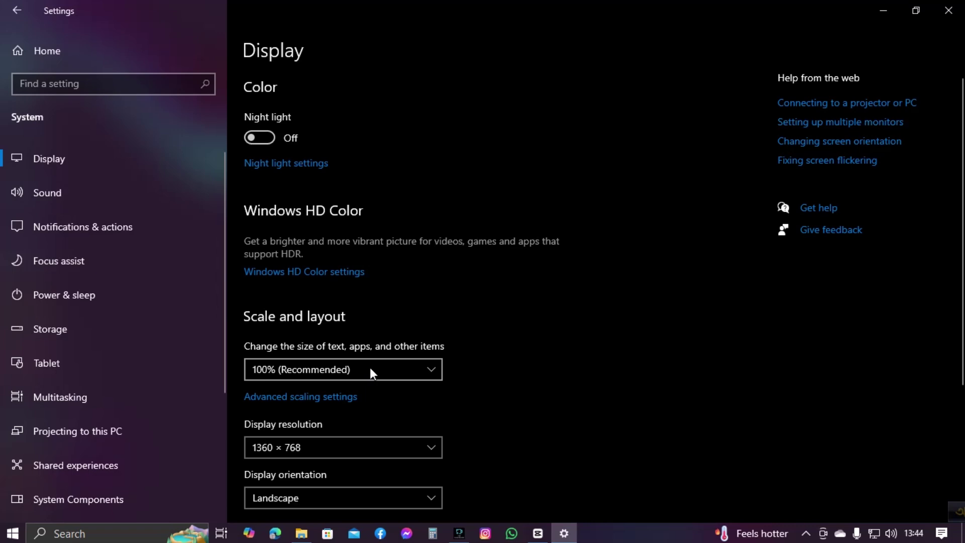
scroll(420, 442, down, 2)
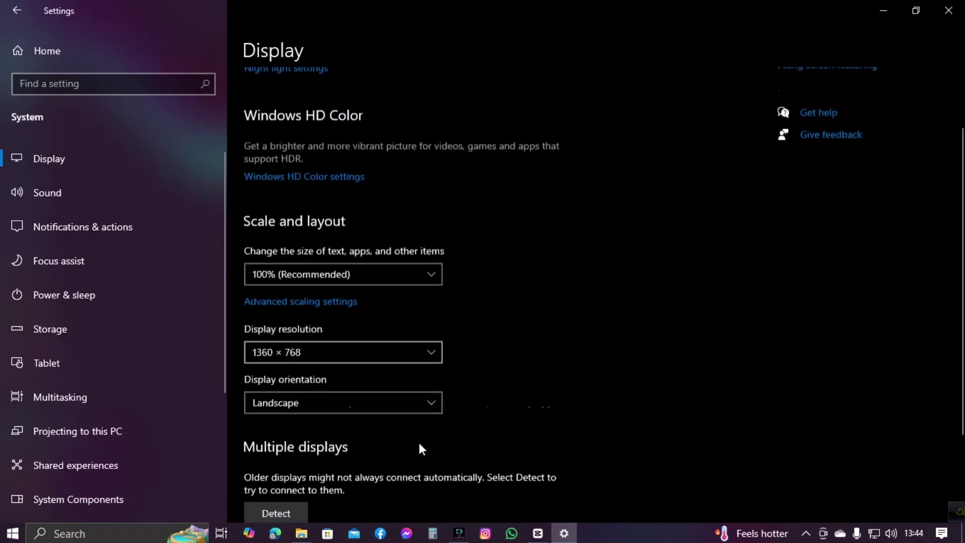
scroll(421, 444, down, 2)
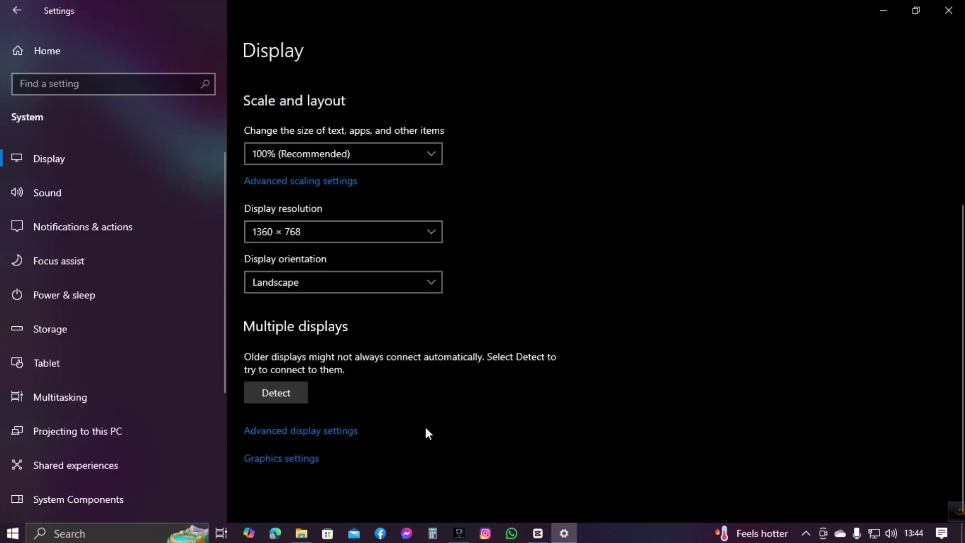
click(945, 14)
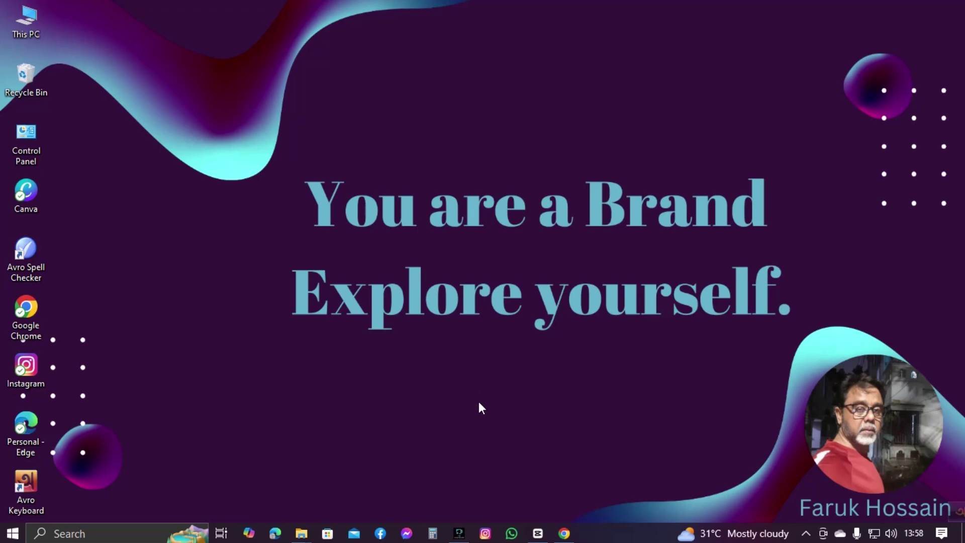
- Open Task Manager's list of startup programs and select Microsoft OneDrive
right_click(616, 532)
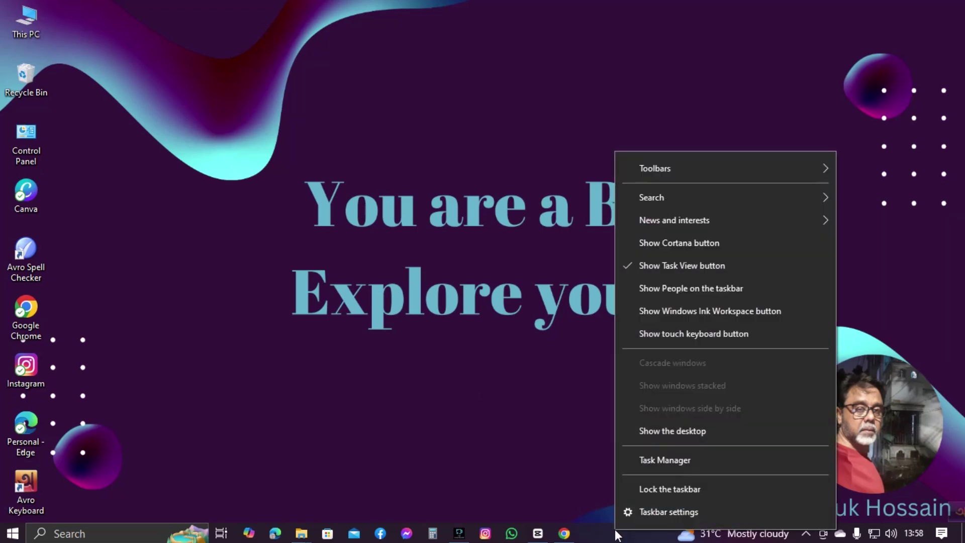
click(676, 459)
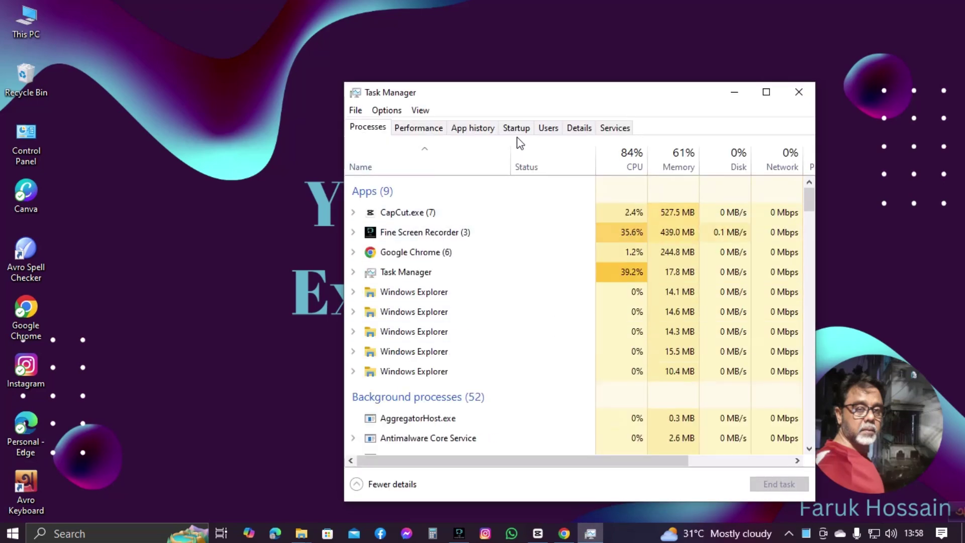
click(518, 129)
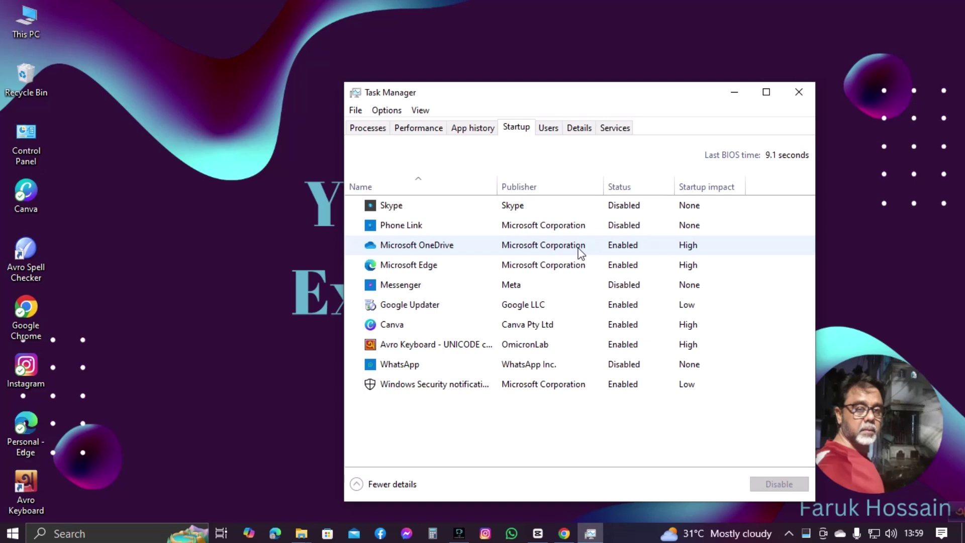
click(553, 246)
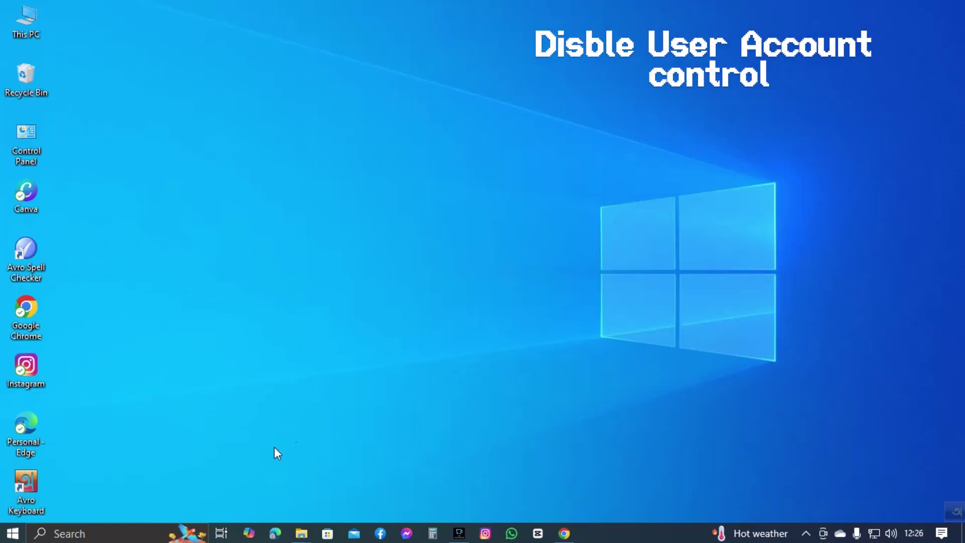
- Find the User Account Control settings through Windows search and set the notification level to Never notify
click(110, 531)
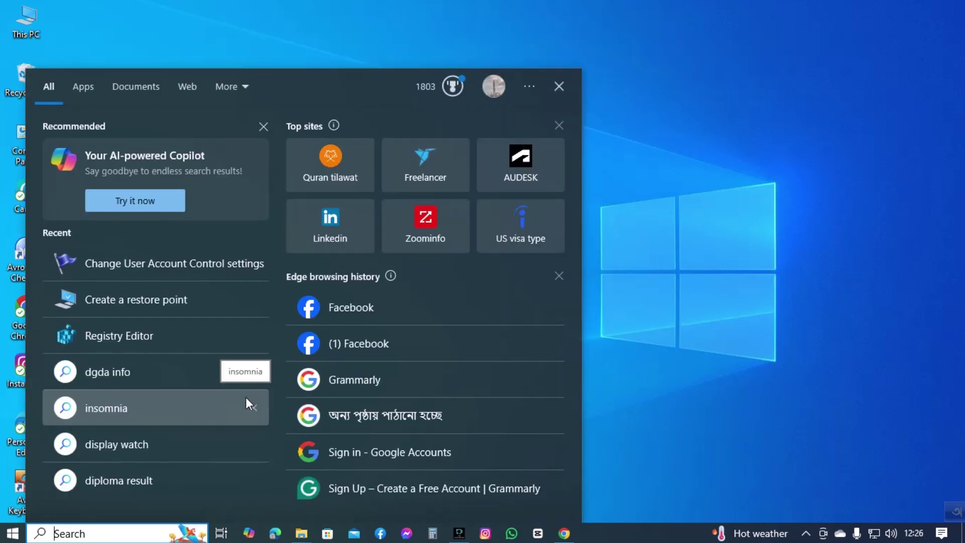
text(User)
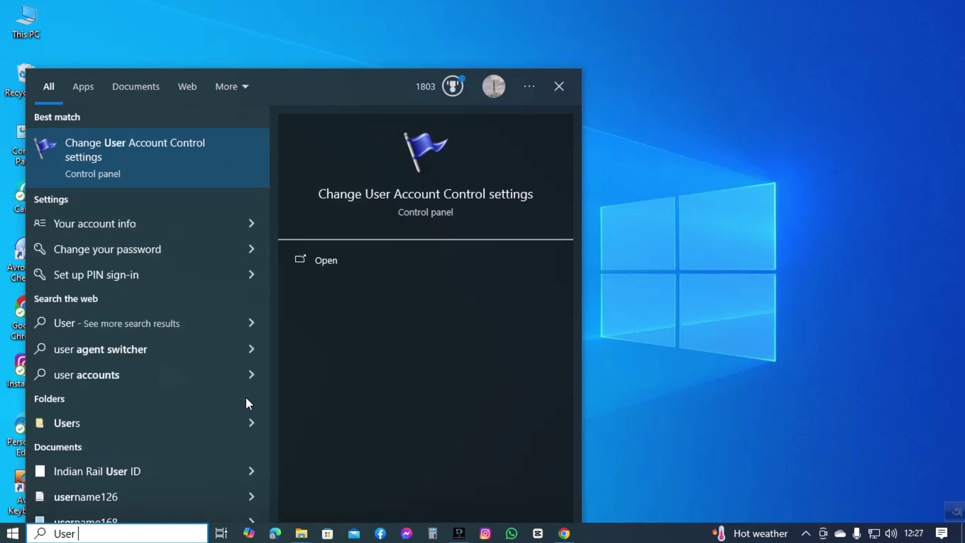
click(459, 192)
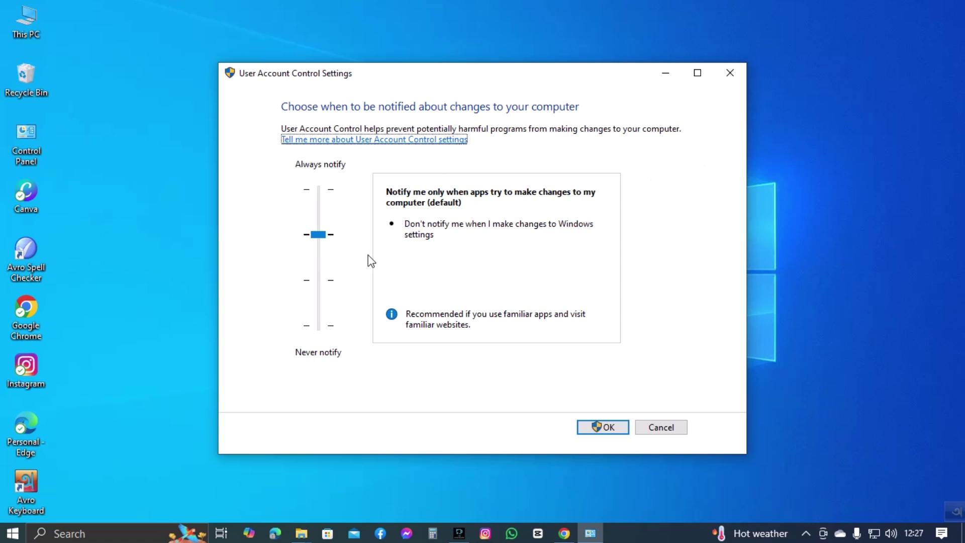
drag(321, 238, 323, 325)
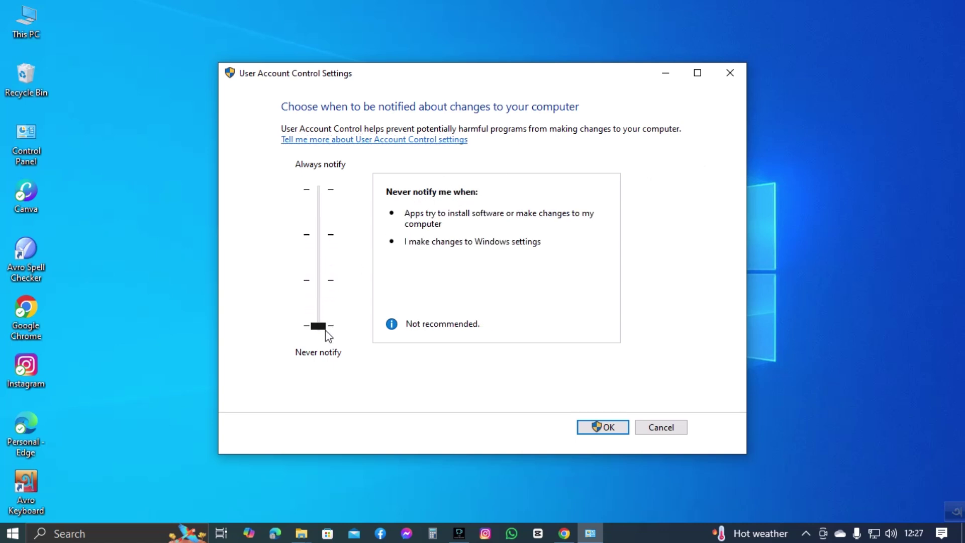
click(608, 427)
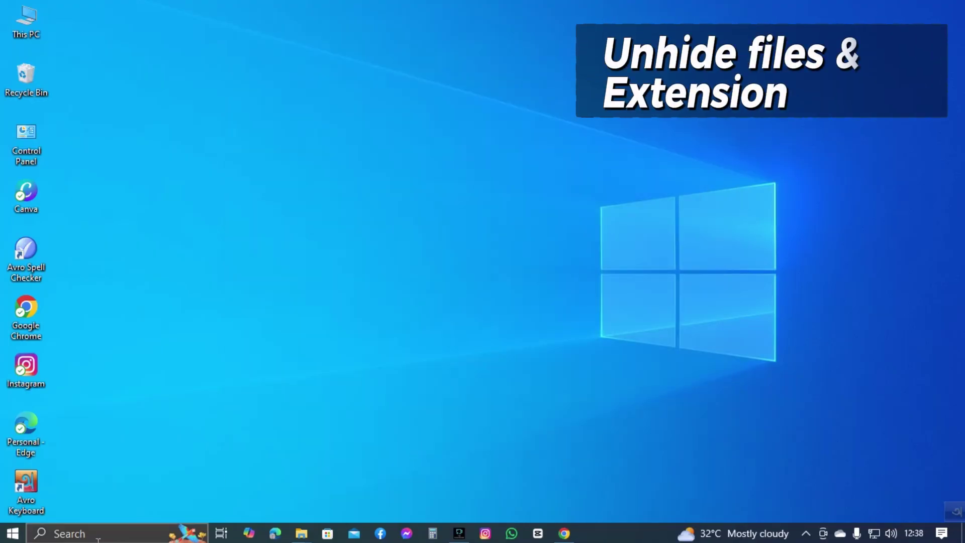
- Find File Explorer Options through Windows search and display its advanced view settings for files and folders
click(79, 533)
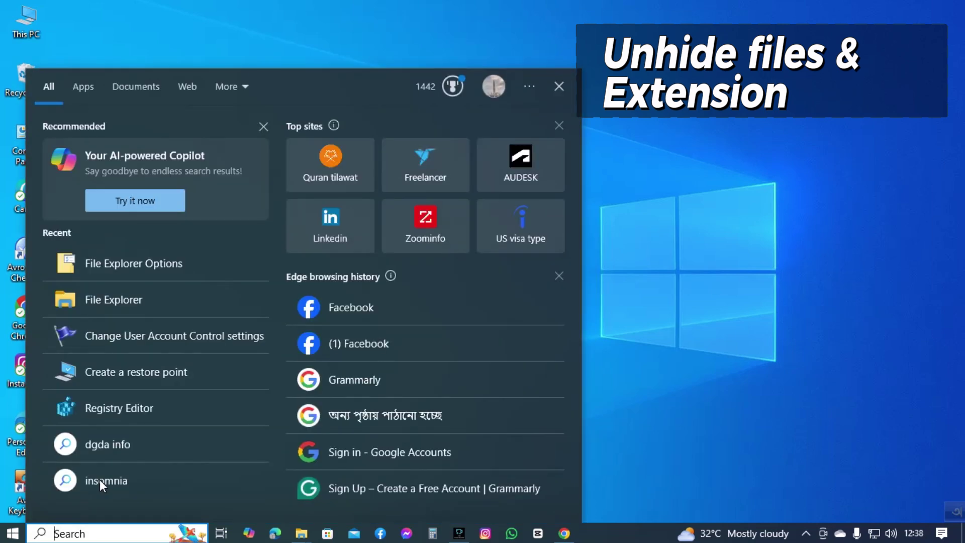
text(F)
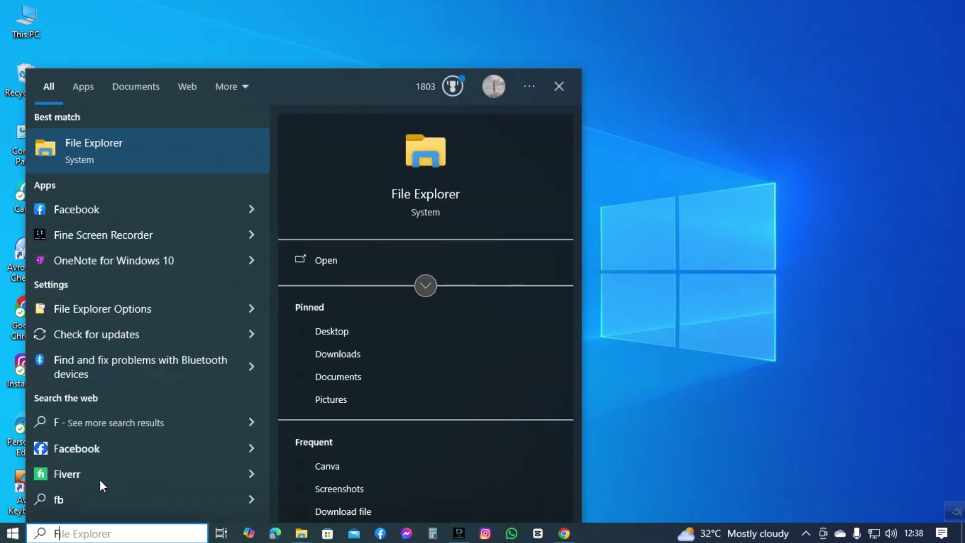
text(ile)
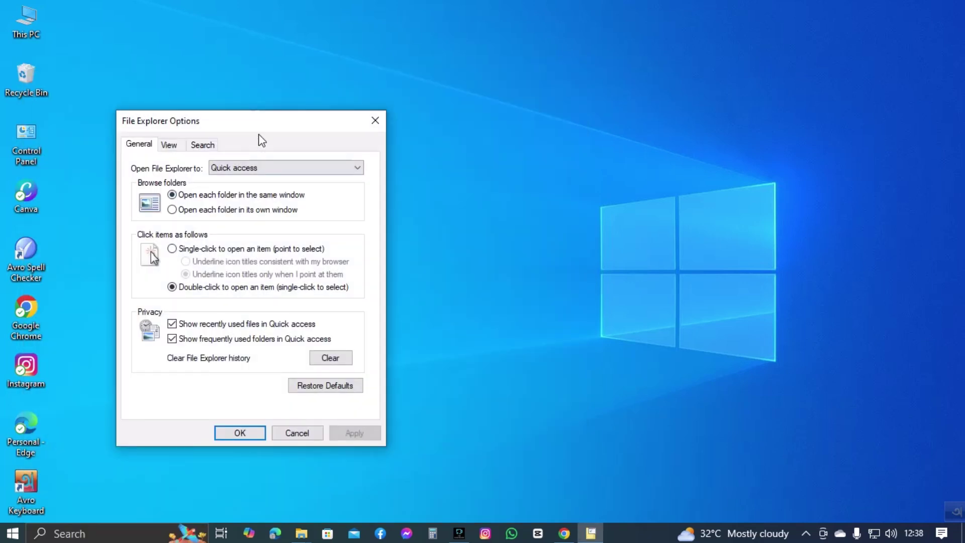
drag(259, 122, 420, 102)
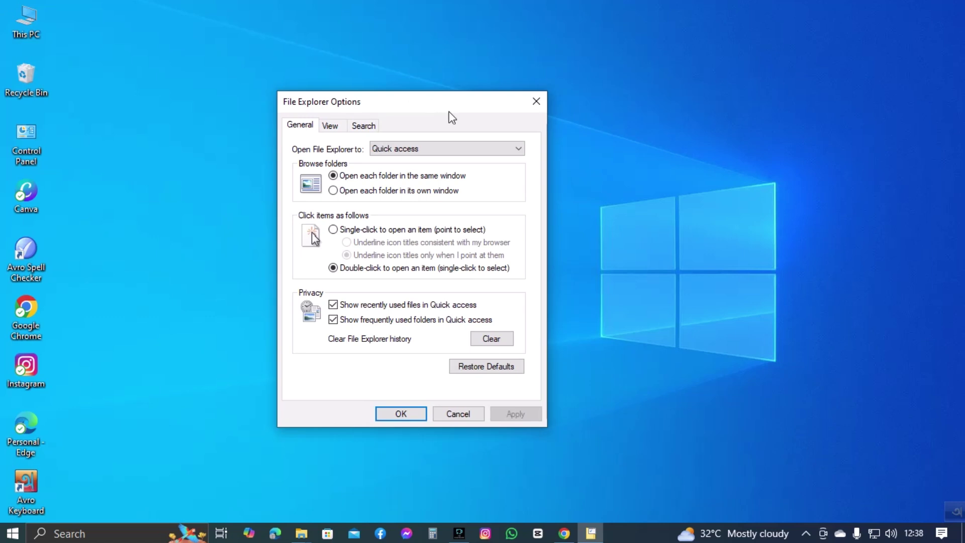
click(329, 125)
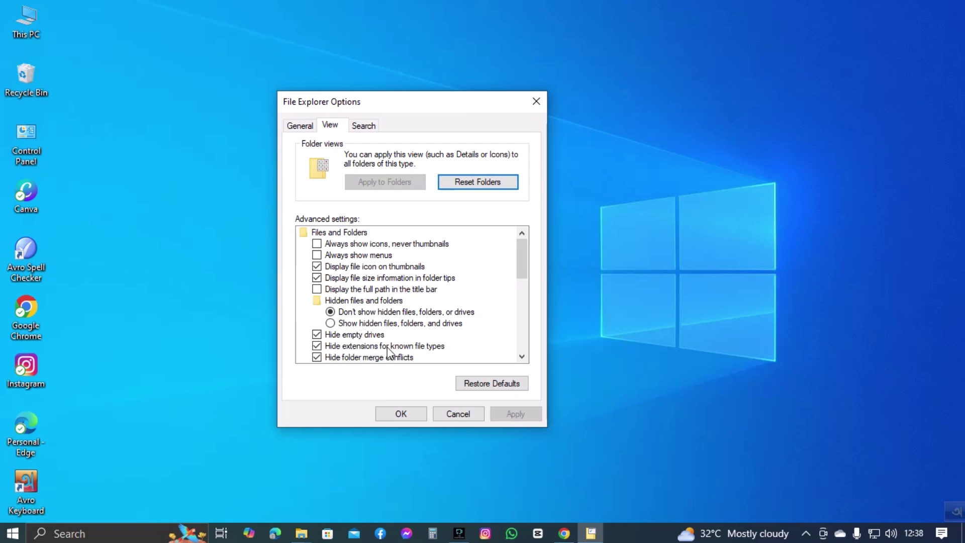
- Stop hiding extensions for known file types, show hidden files, folders and drives, and confirm the File Explorer options
click(317, 346)
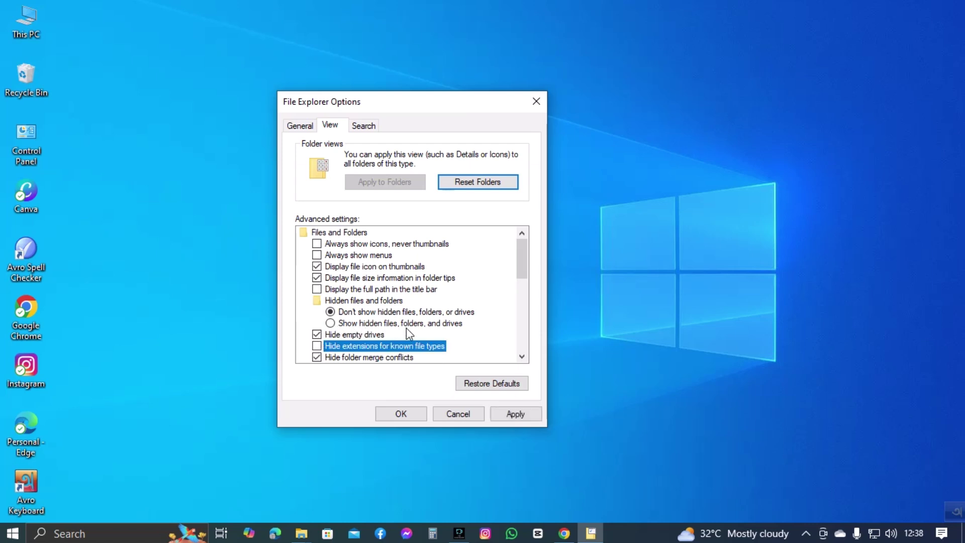
click(336, 323)
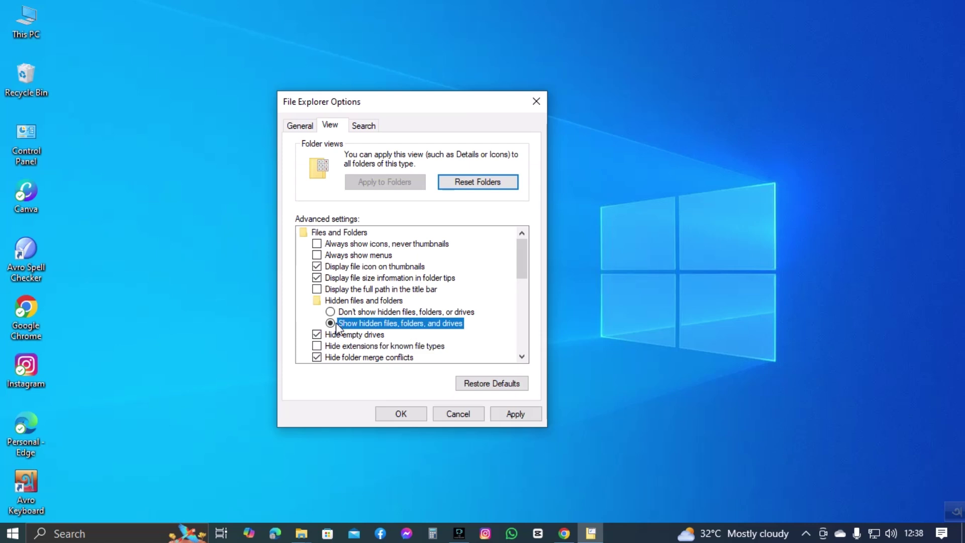
scroll(469, 302, down, 1)
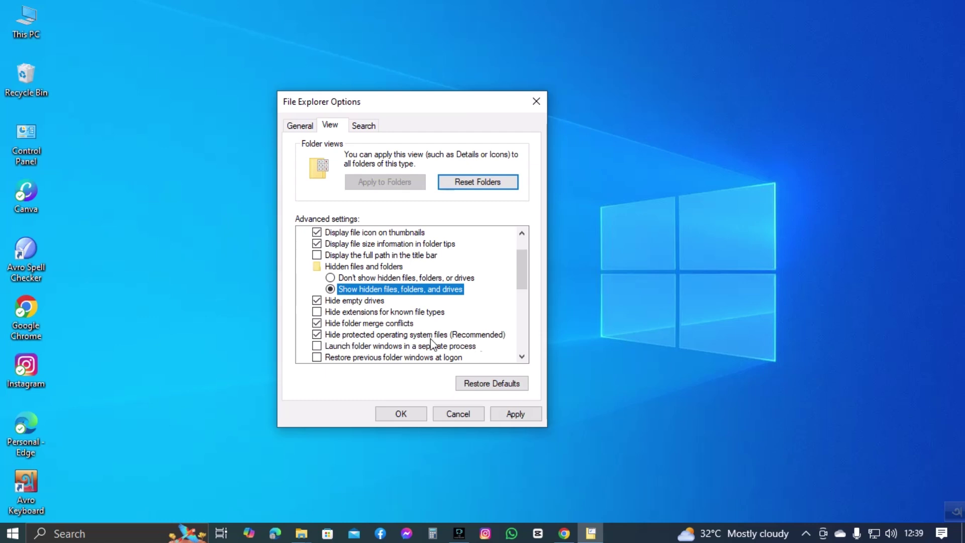
scroll(318, 339, down, 1)
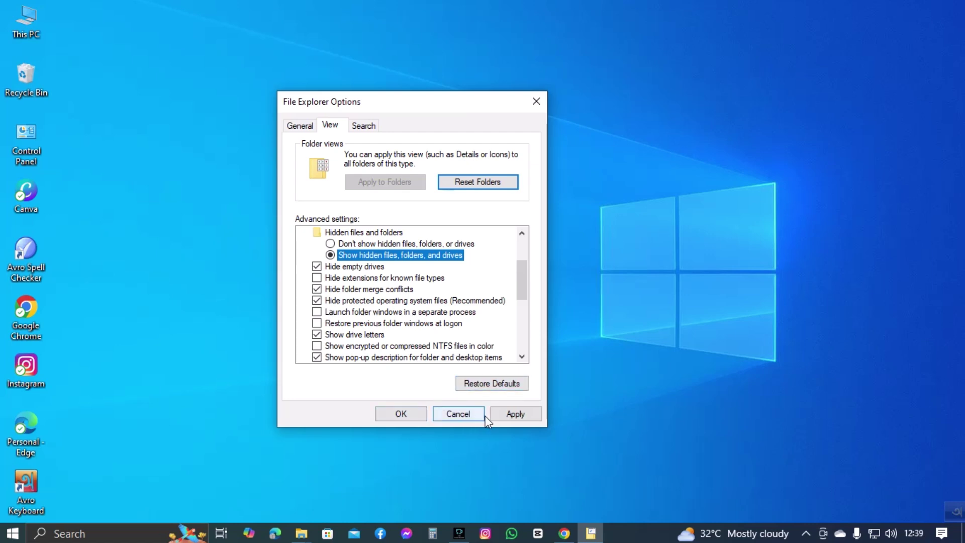
click(409, 411)
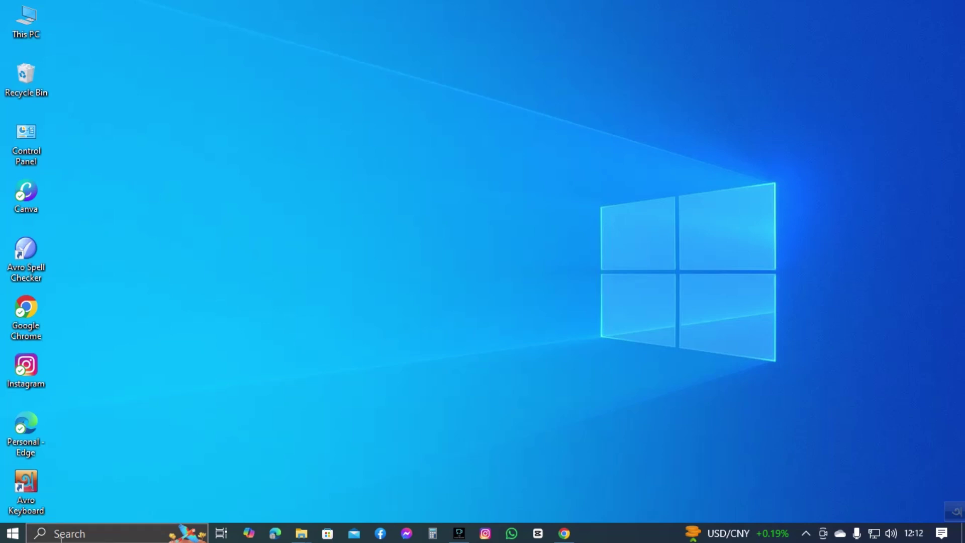
- Find Create a restore point through Windows search, open it and move the System Properties dialog toward the middle of the desktop
click(61, 534)
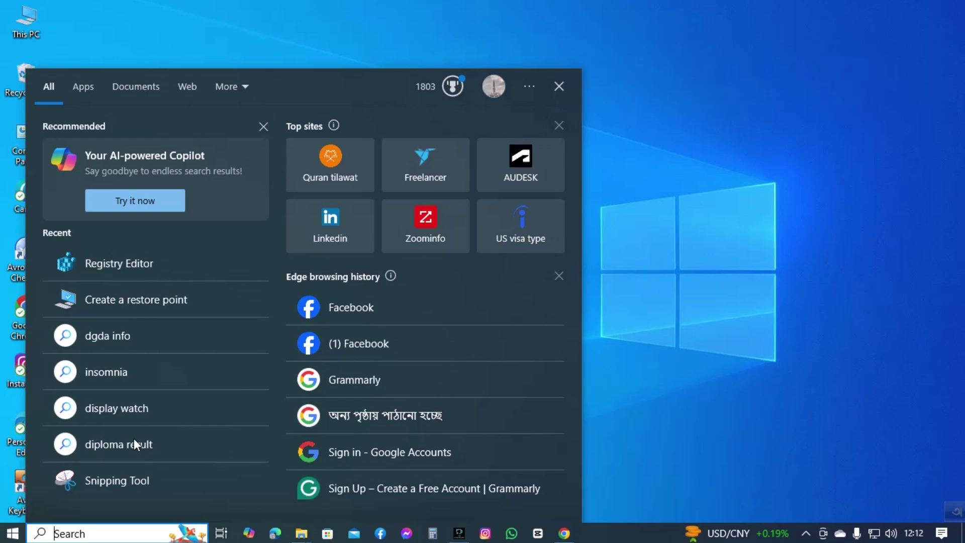
text(re)
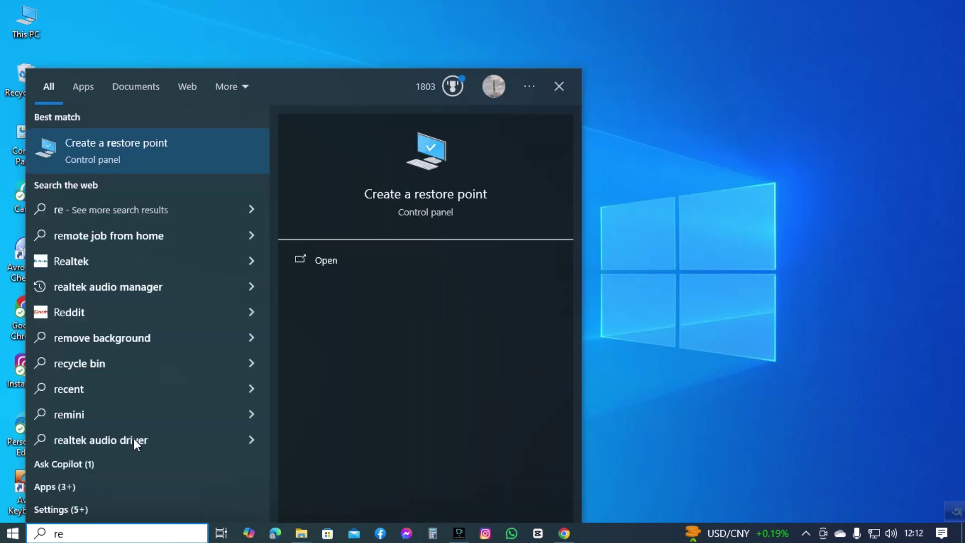
click(447, 191)
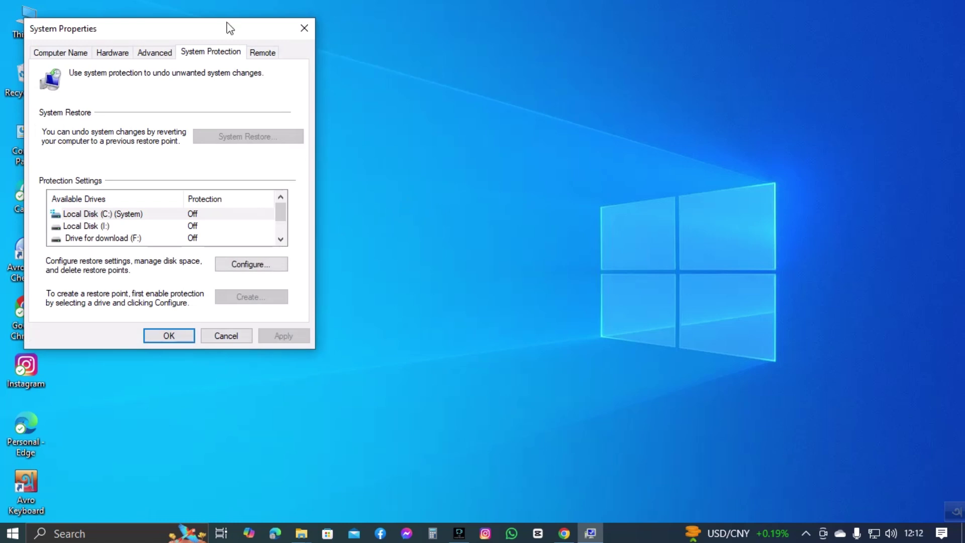
drag(222, 22, 468, 55)
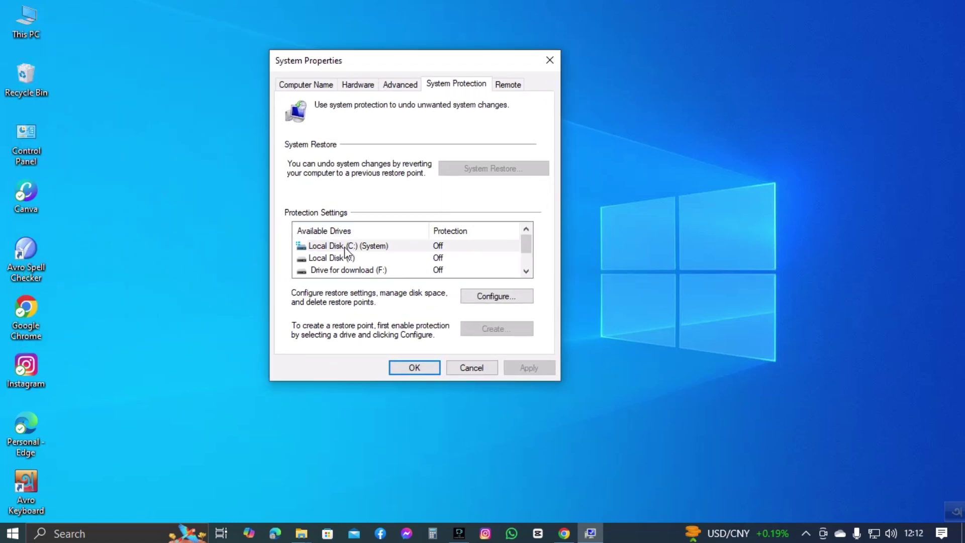
- Turn on system protection for Local Disk (C:), keep its maximum disk space usage near the minimum, and confirm
click(443, 245)
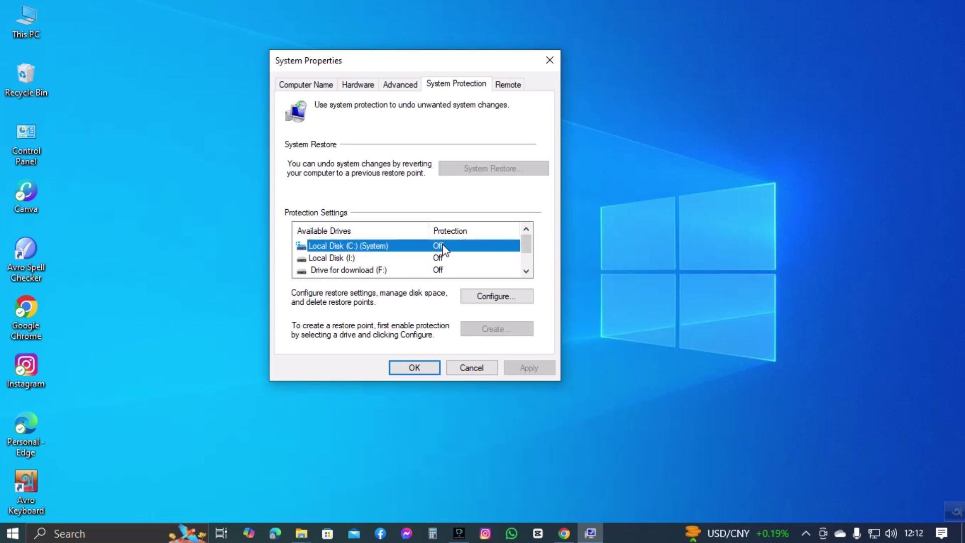
click(500, 296)
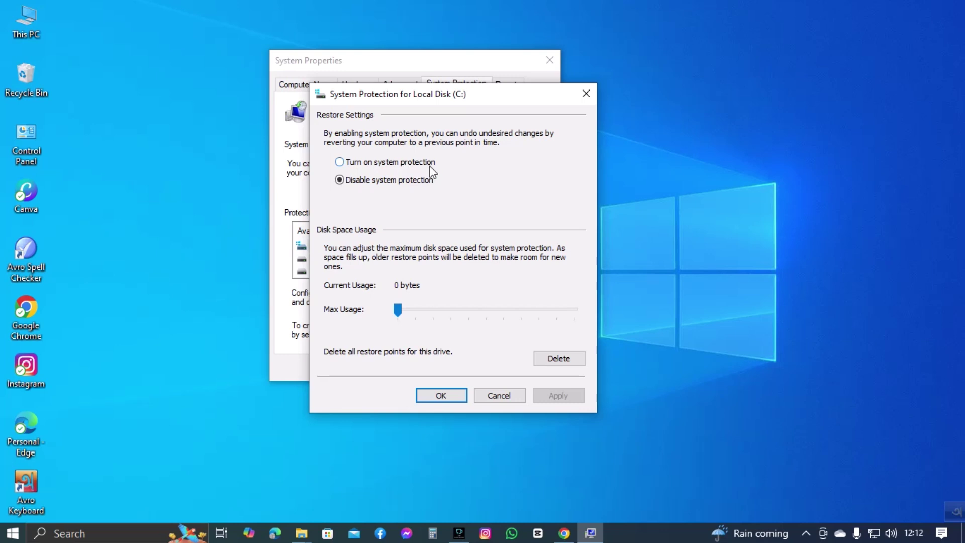
click(341, 162)
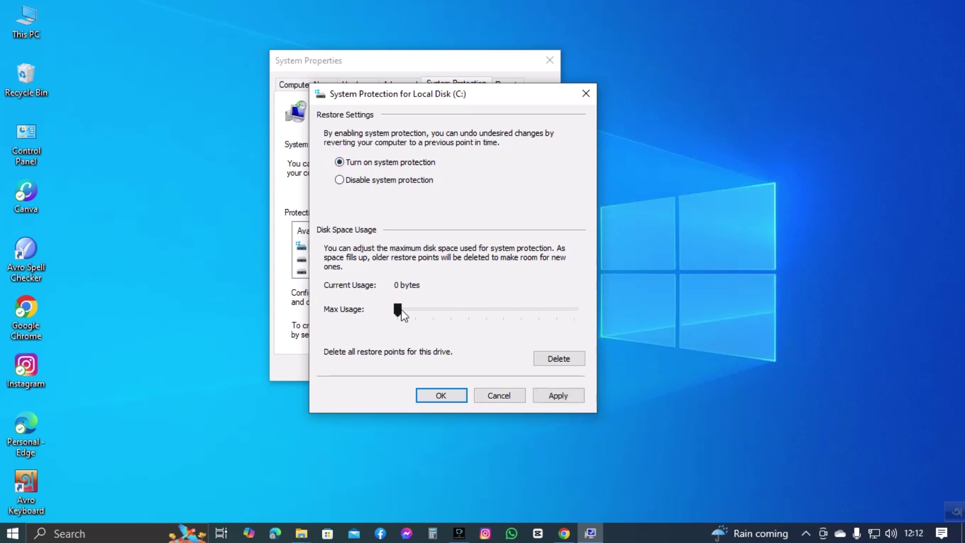
drag(400, 311, 400, 308)
drag(399, 307, 398, 307)
drag(398, 308, 400, 308)
click(462, 395)
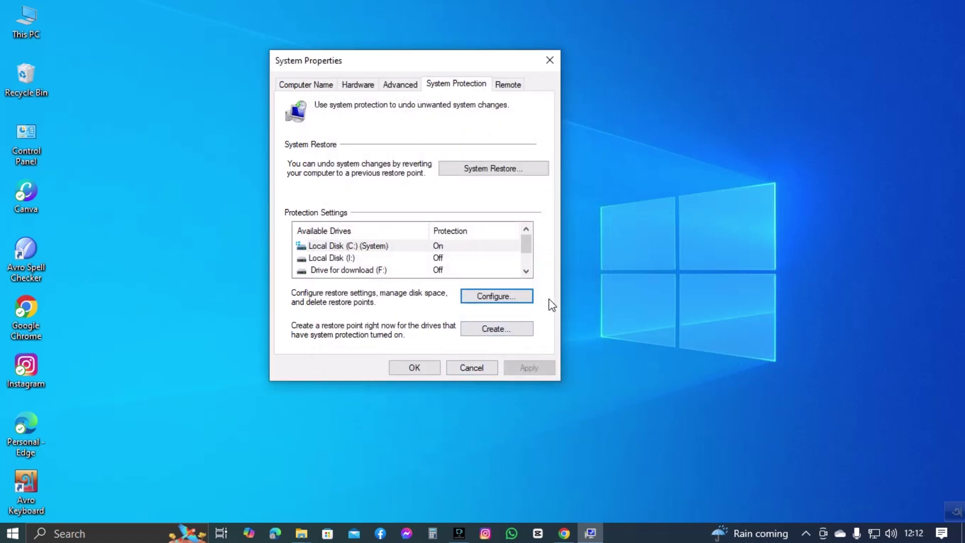
- Create a restore point described as "My first restore point" and close System Properties with confirmation
click(501, 330)
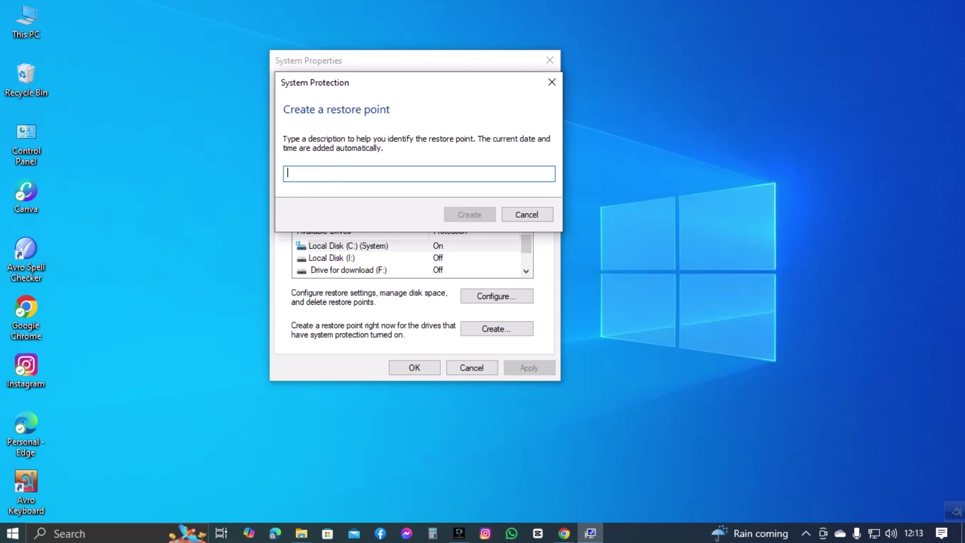
text(My first restore point)
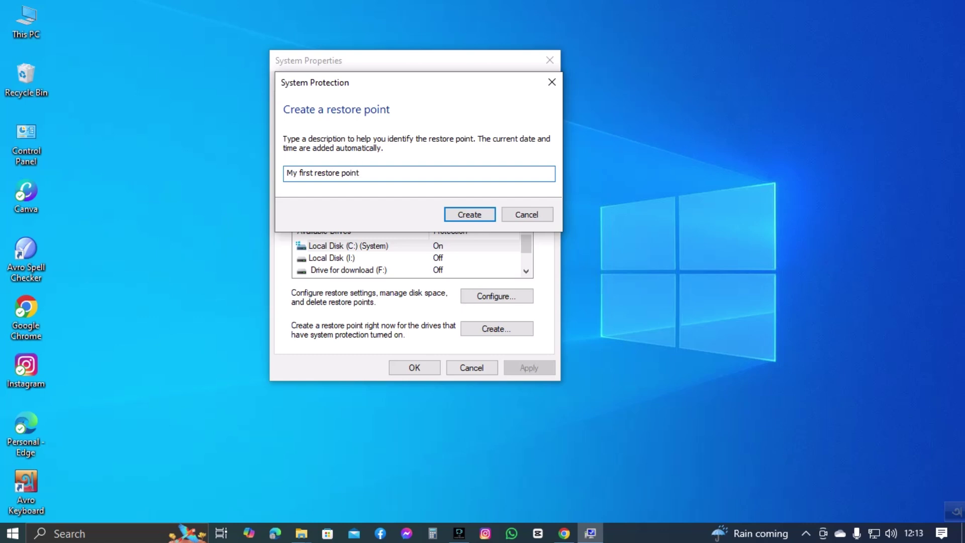
click(469, 214)
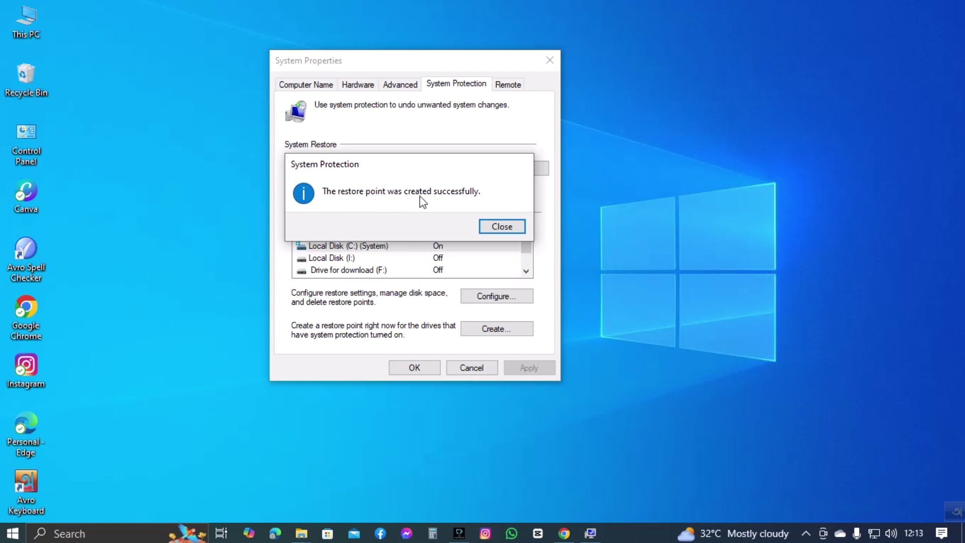
click(500, 225)
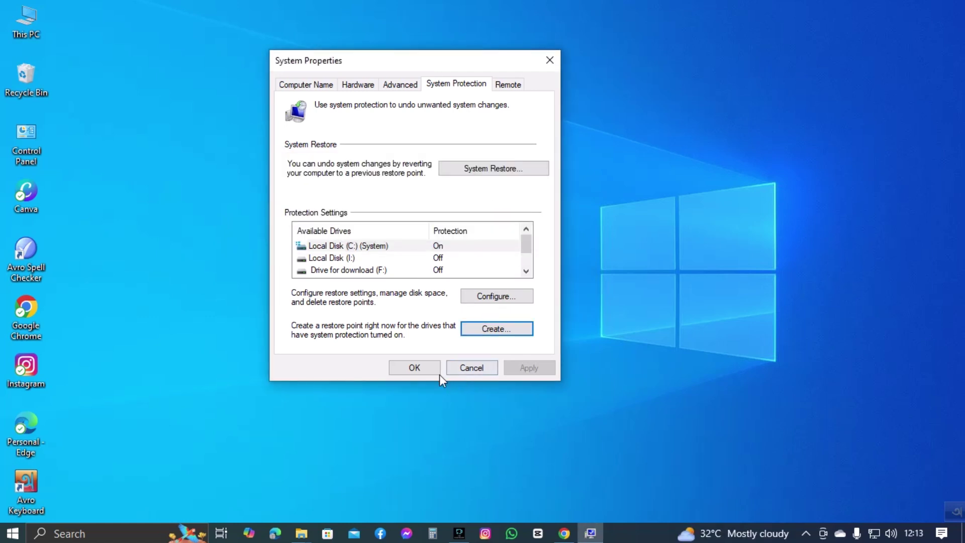
click(427, 368)
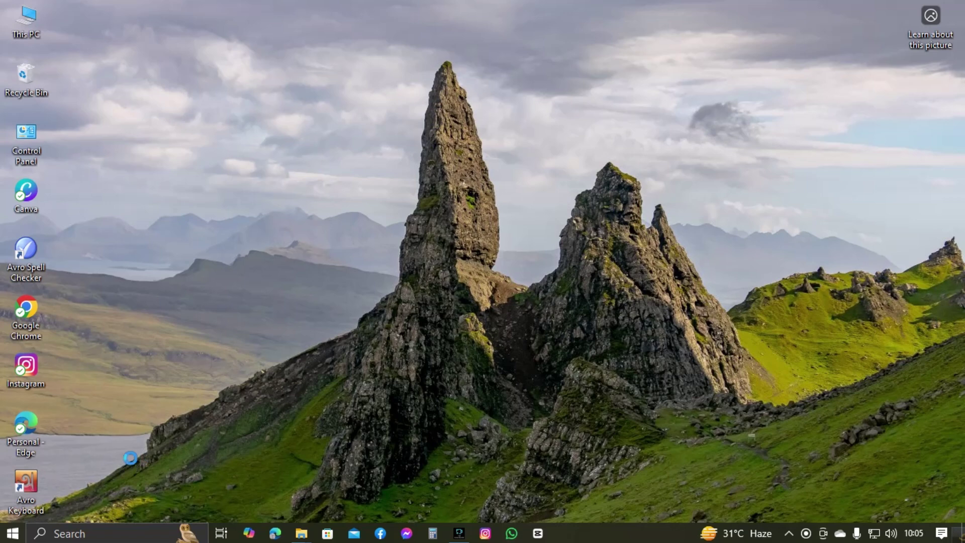
- Run gpedit.msc to open the Local Group Policy Editor, maximize it and widen its policy tree
key(super+r)
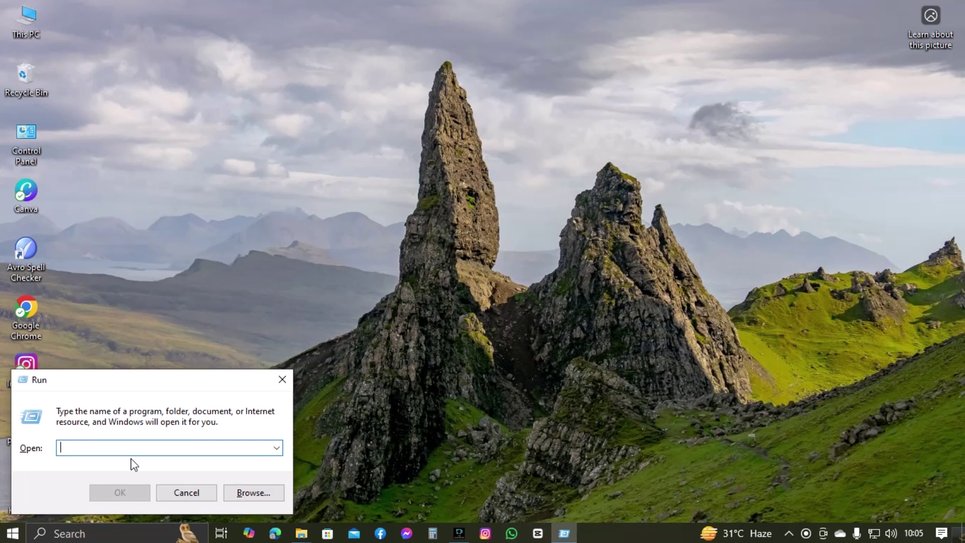
text(gpedit.)
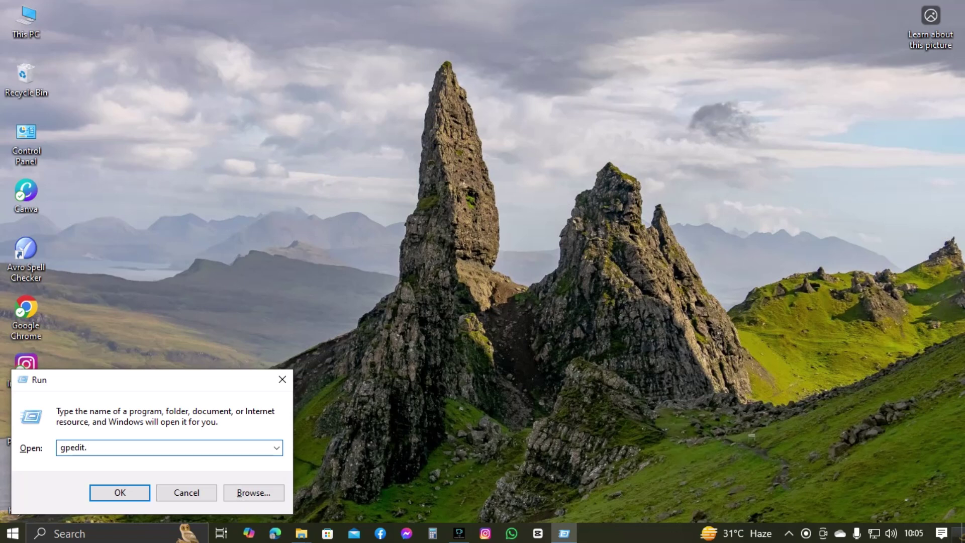
text(msc)
key(Return)
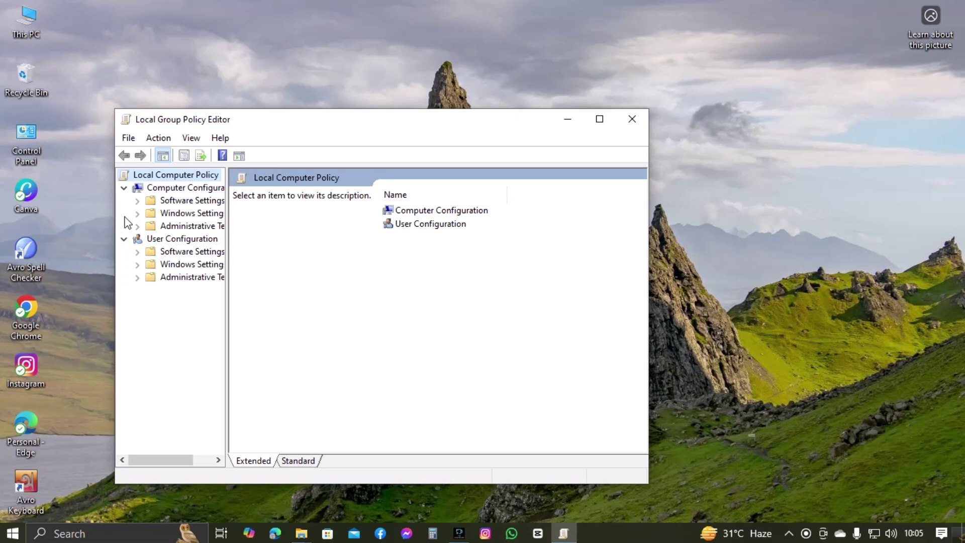
click(124, 189)
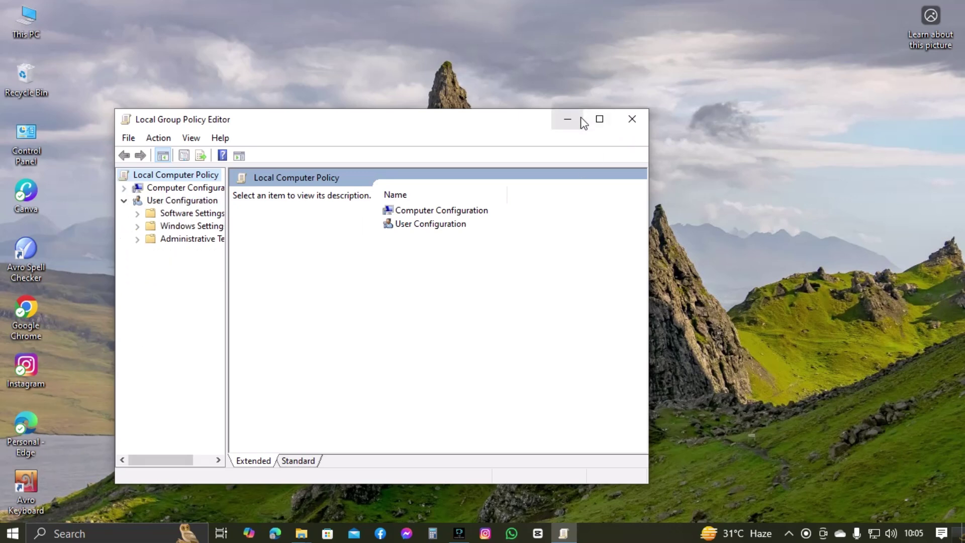
click(598, 119)
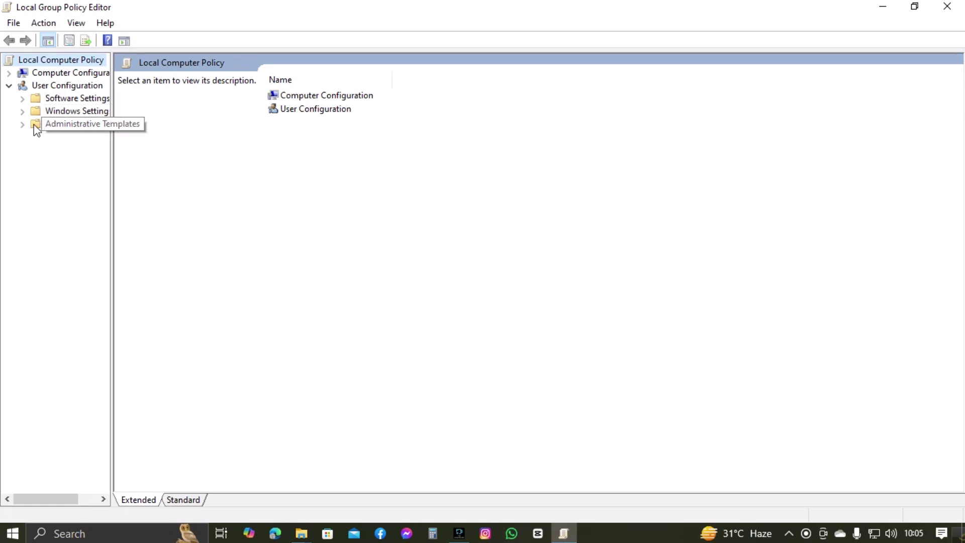
drag(116, 158, 219, 157)
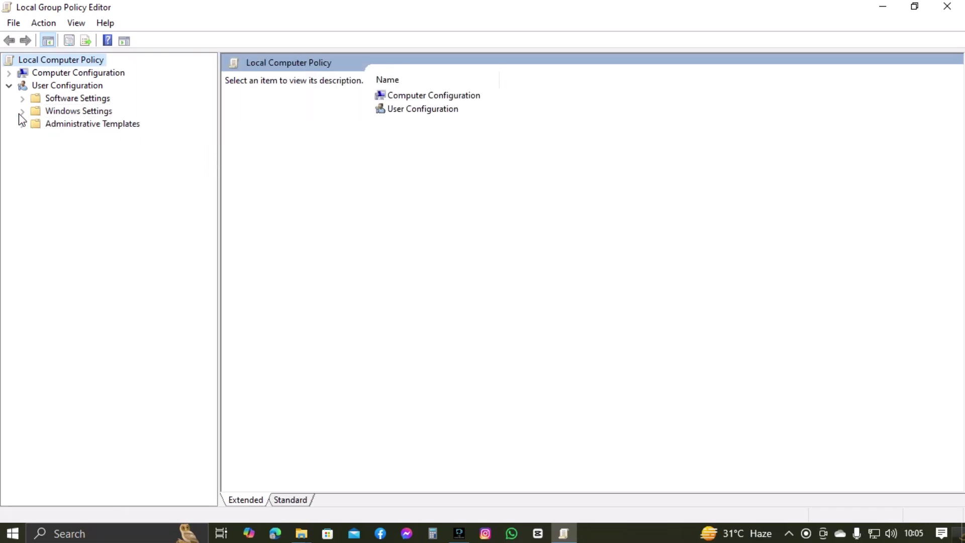
- Browse Computer Configuration to Administrative Templates > Control Panel > Personalization and open the "Do not display the lock screen" policy
click(8, 74)
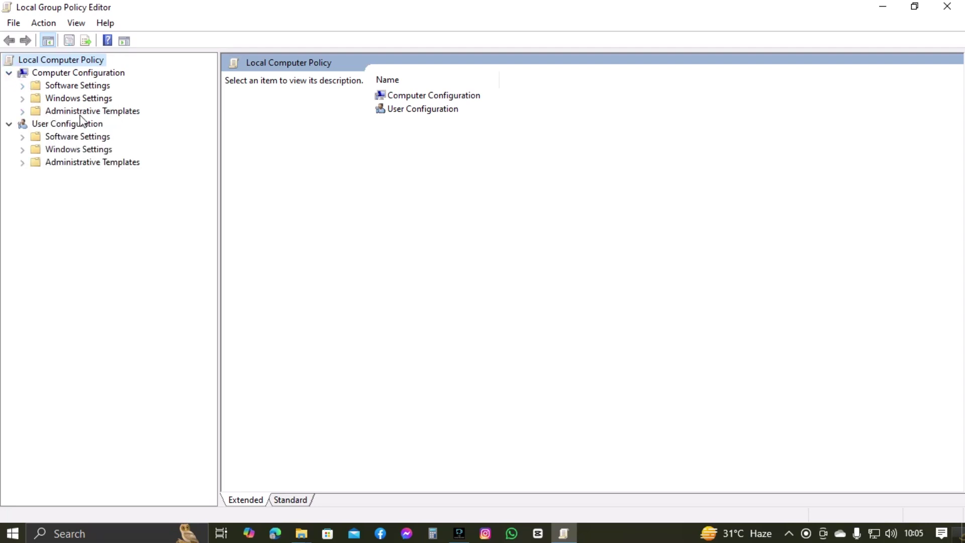
click(22, 110)
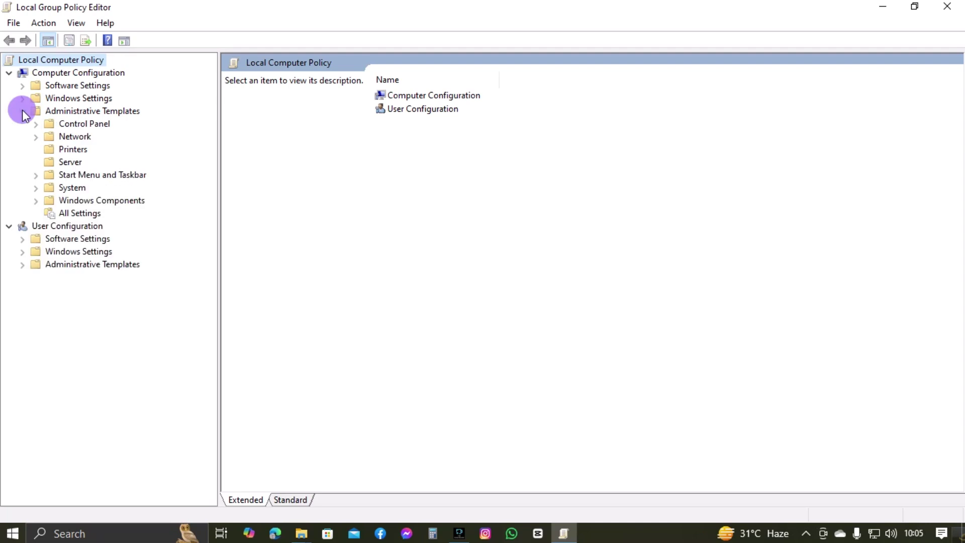
click(36, 125)
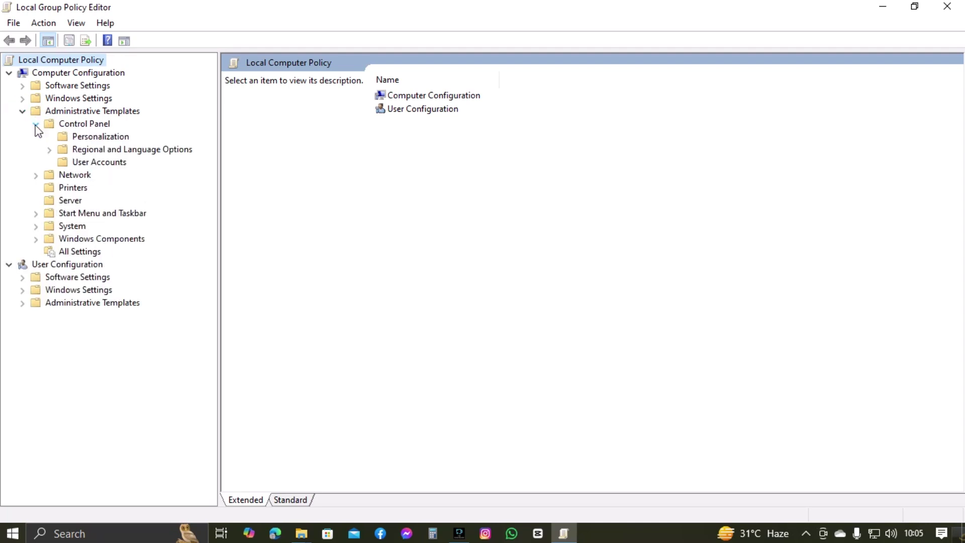
click(64, 135)
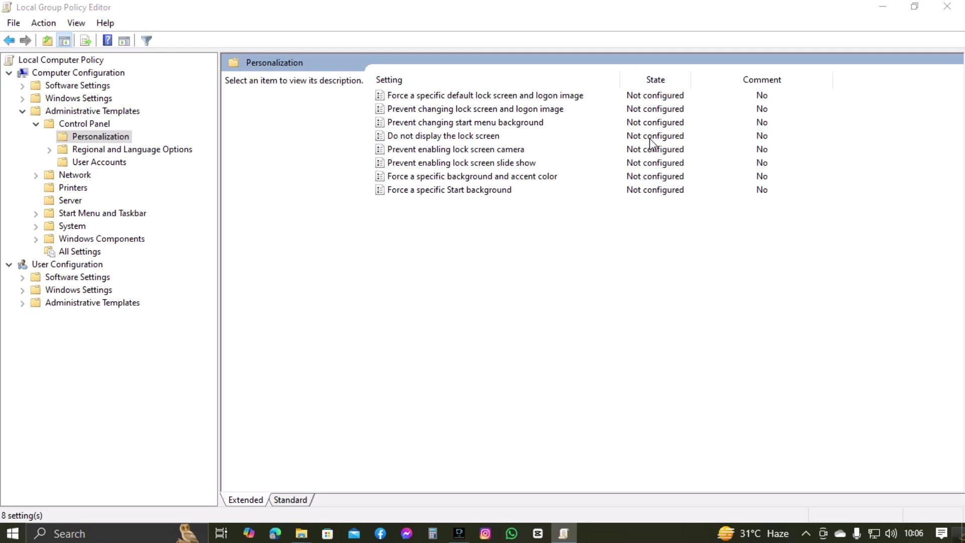
double_click(427, 134)
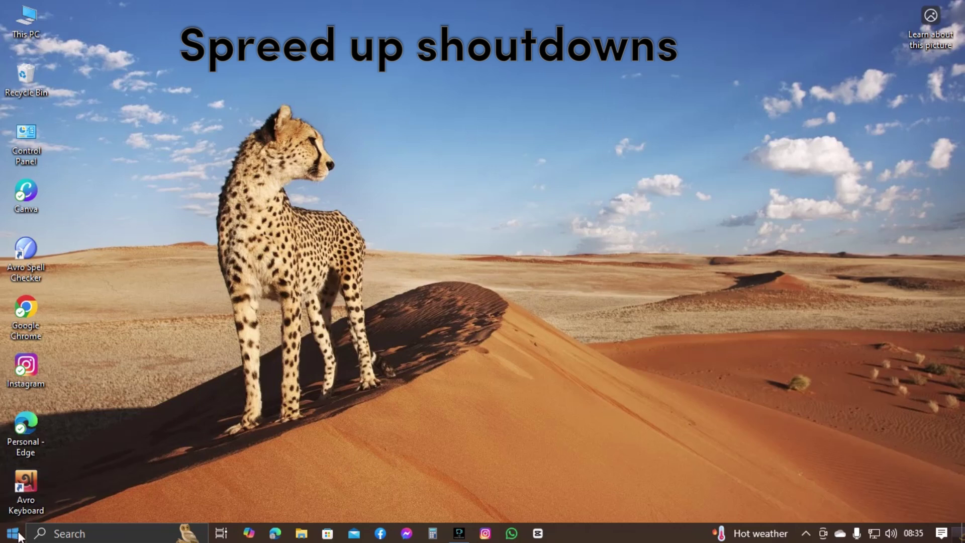
- Open Registry Editor through Windows search and collapse the expanded keys back to HKEY_LOCAL_MACHINE
click(50, 533)
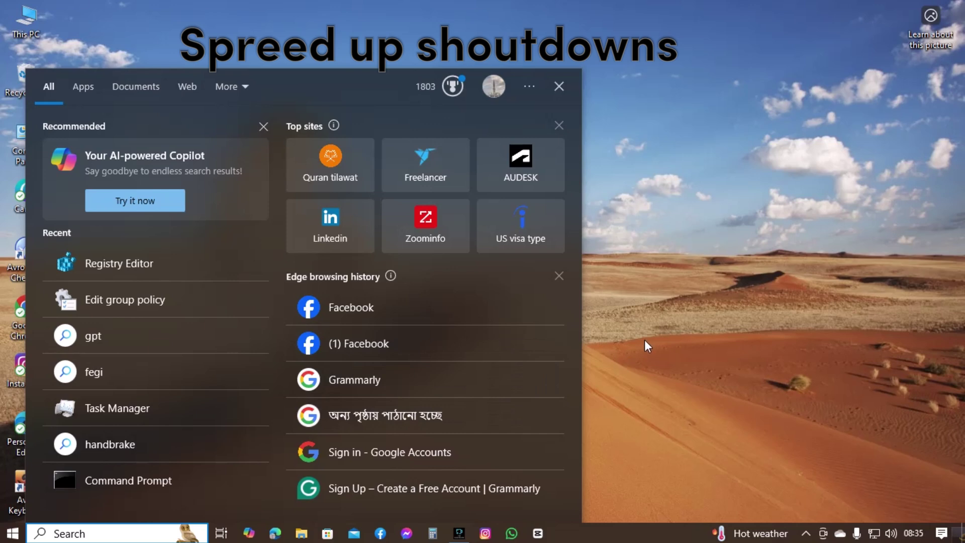
text(reg)
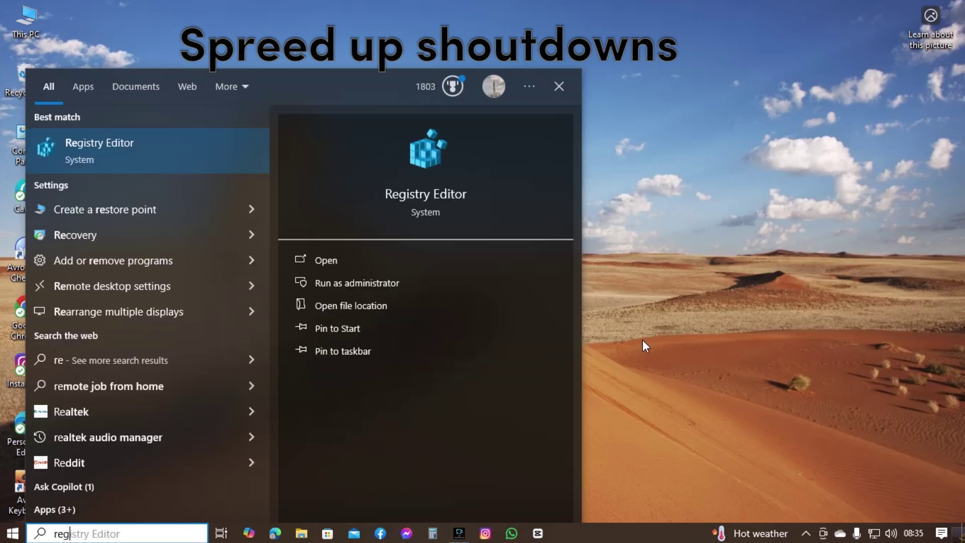
click(405, 200)
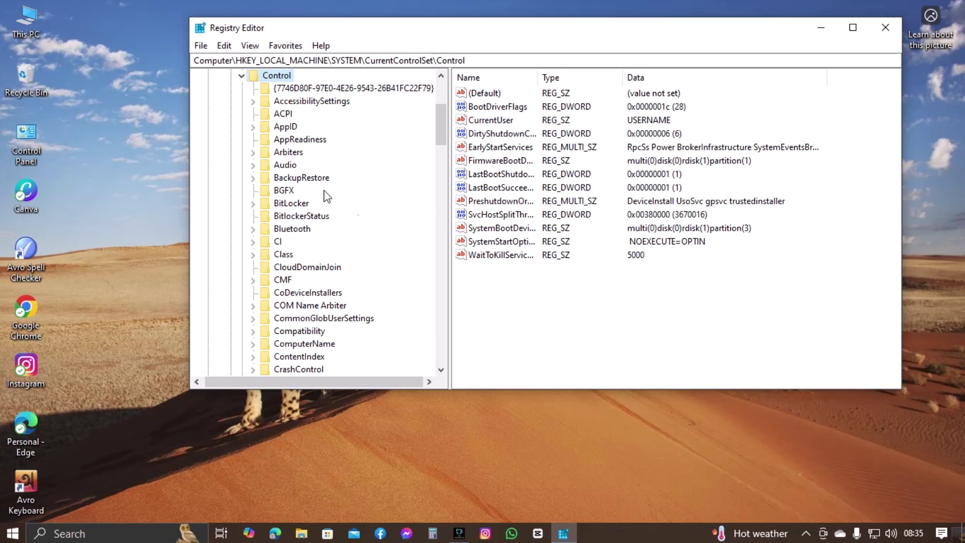
click(242, 76)
click(232, 89)
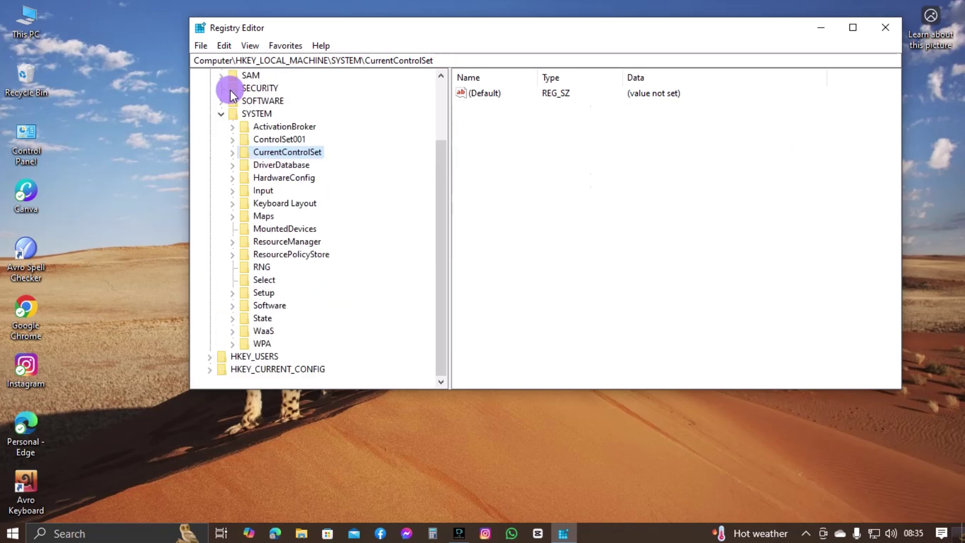
click(221, 114)
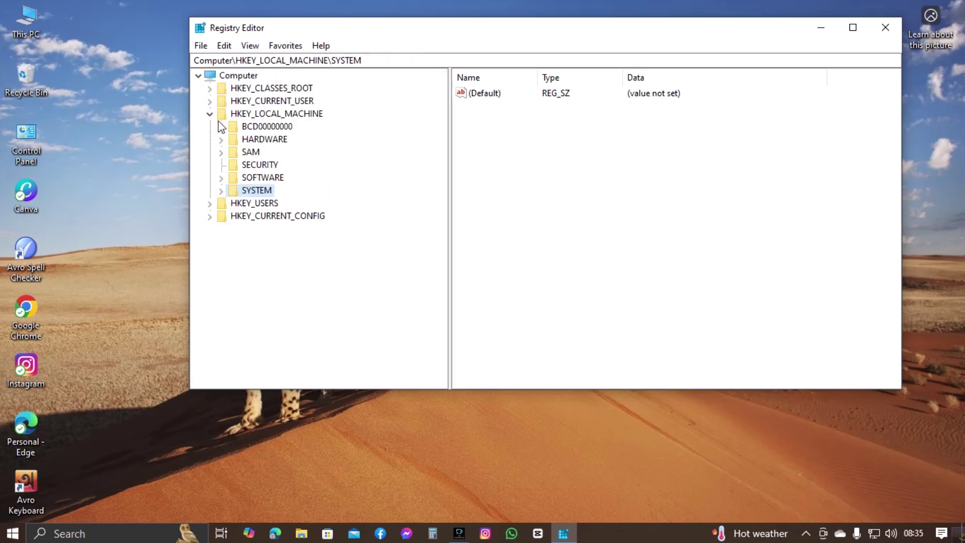
click(210, 114)
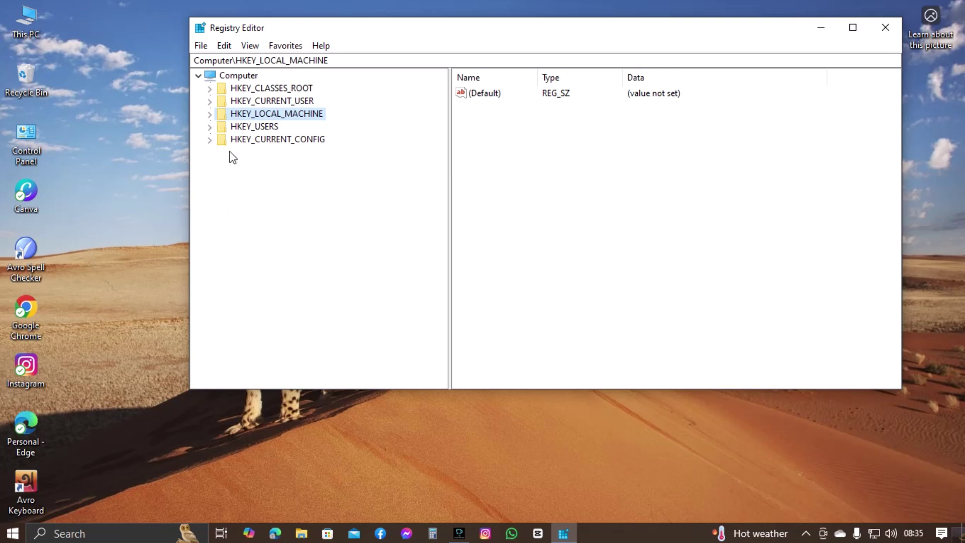
- Browse HKEY_LOCAL_MACHINE to SYSTEM\CurrentControlSet and open its Control key
click(209, 114)
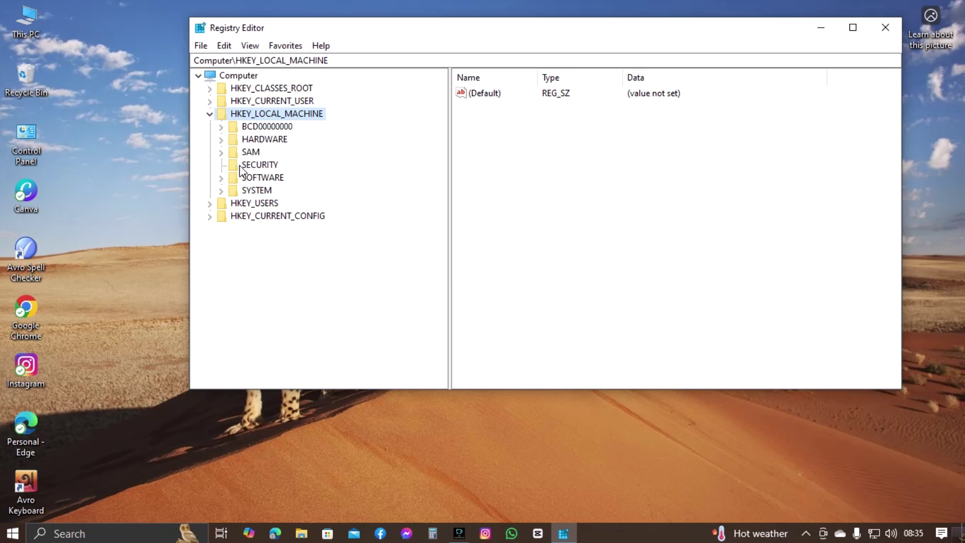
click(221, 190)
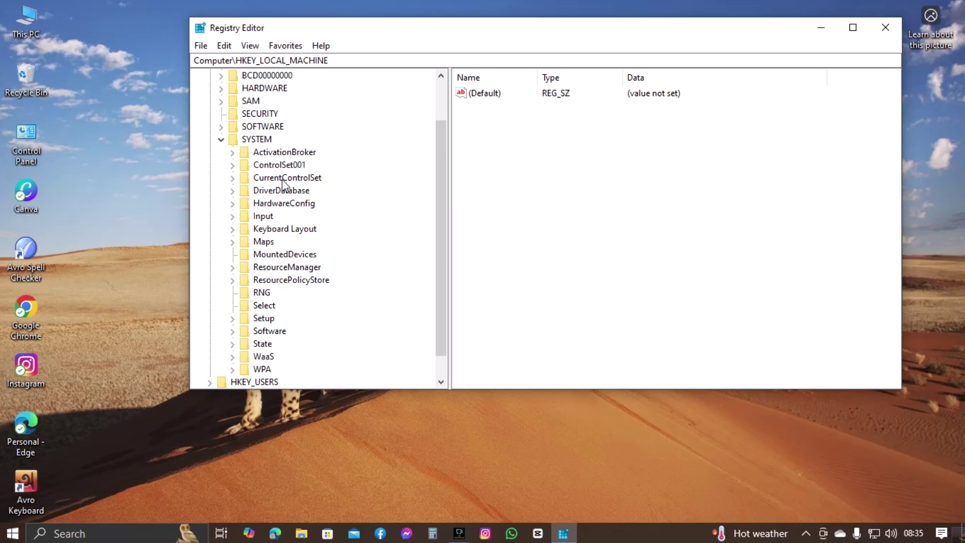
click(232, 178)
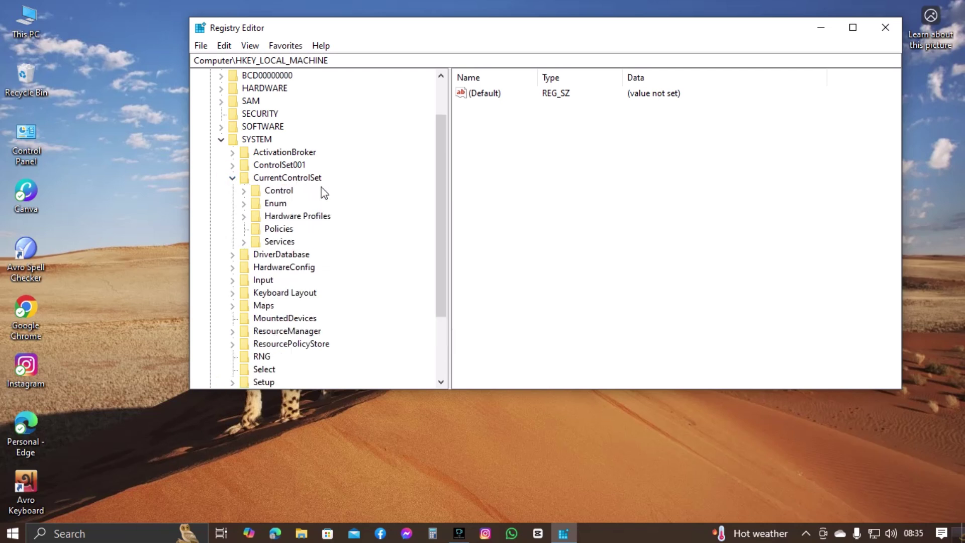
double_click(254, 193)
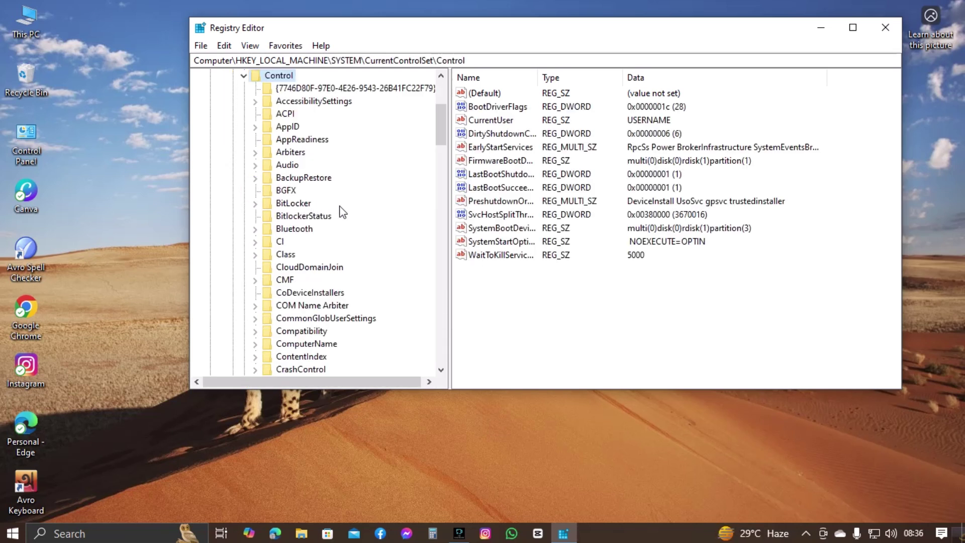
- Set the WaitToKillServiceTimeout string in the Control key to 2000
click(503, 258)
double_click(503, 257)
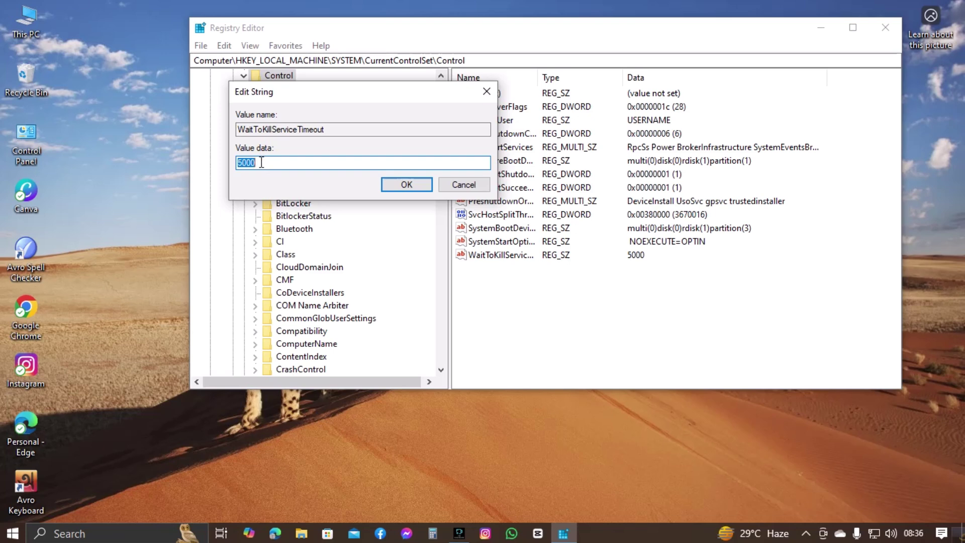
text(2000)
click(411, 185)
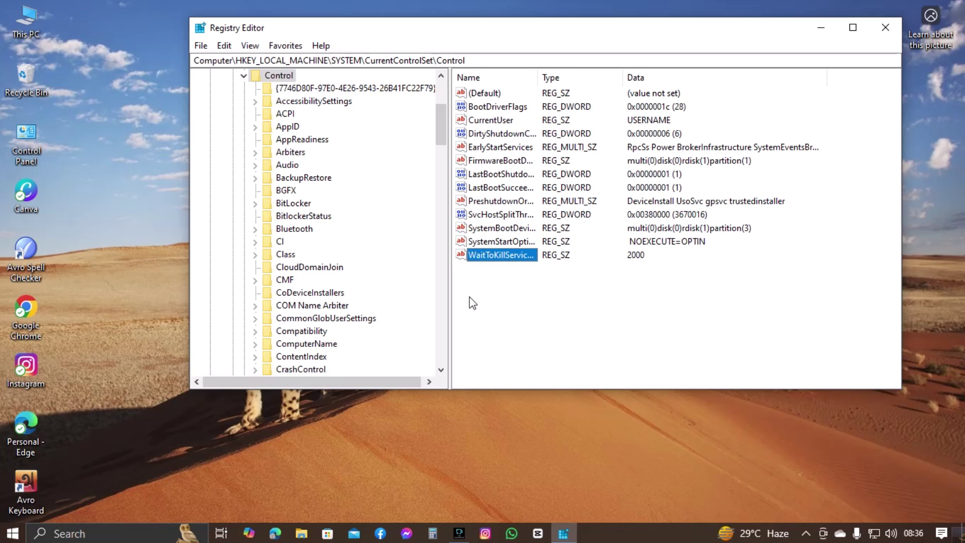
- Collapse the HKEY_LOCAL_MACHINE branch and open the HKEY_CURRENT_USER\Control Panel\Desktop key
click(244, 77)
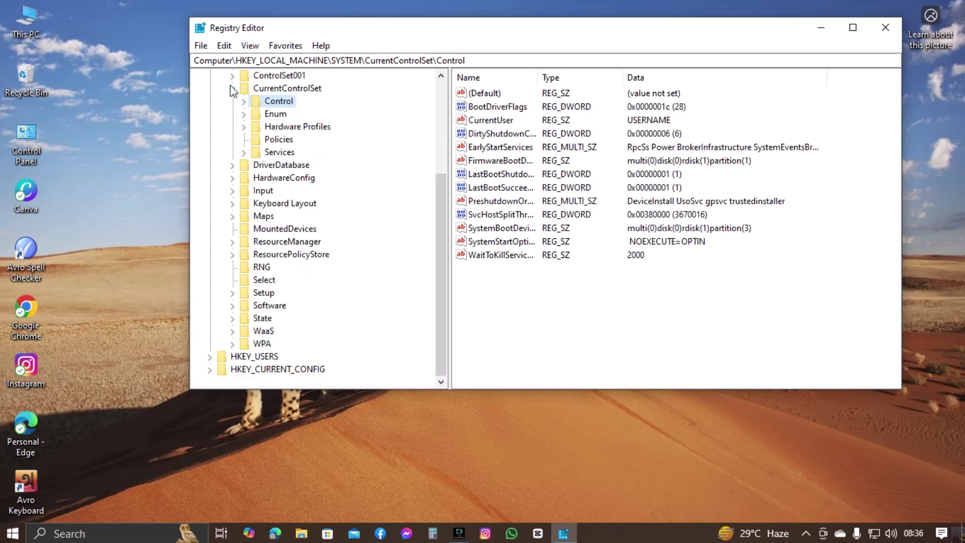
click(232, 90)
click(222, 113)
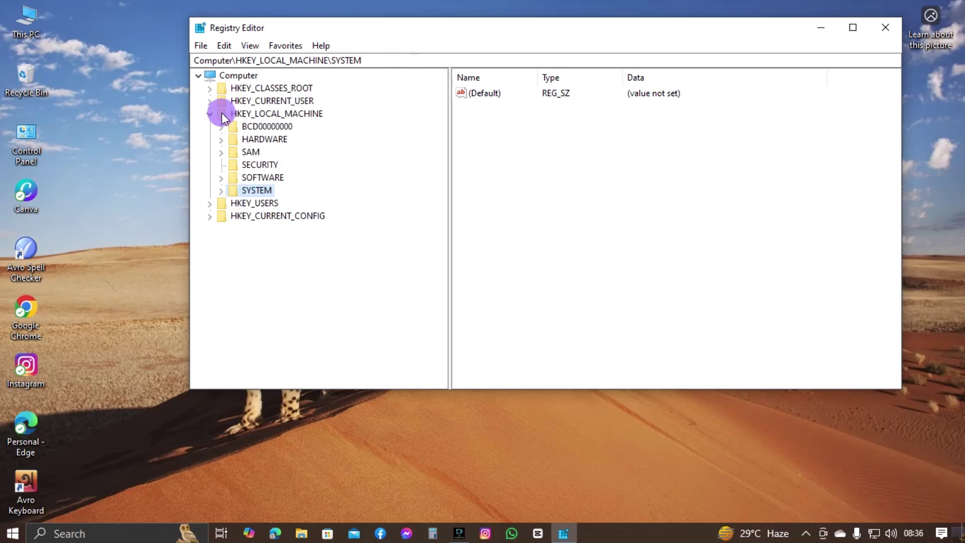
click(210, 114)
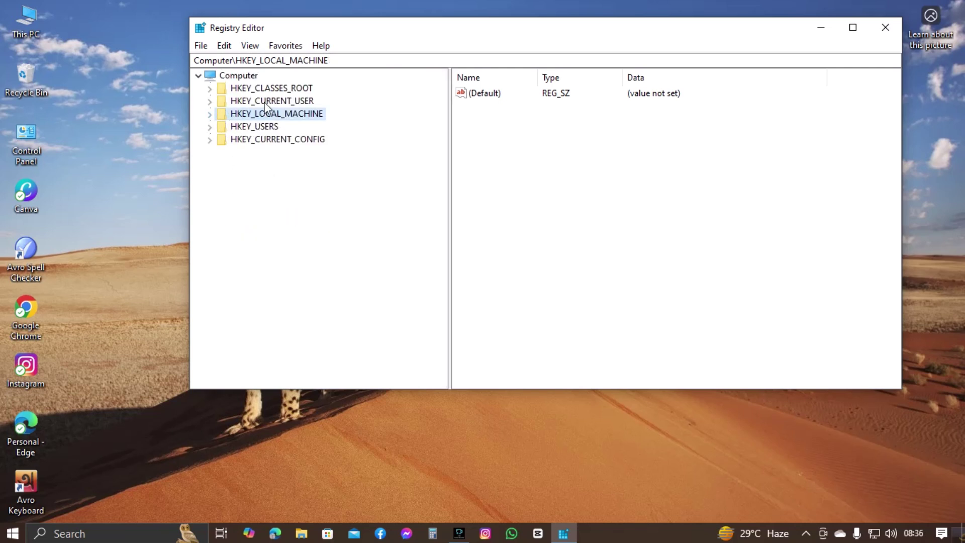
click(209, 102)
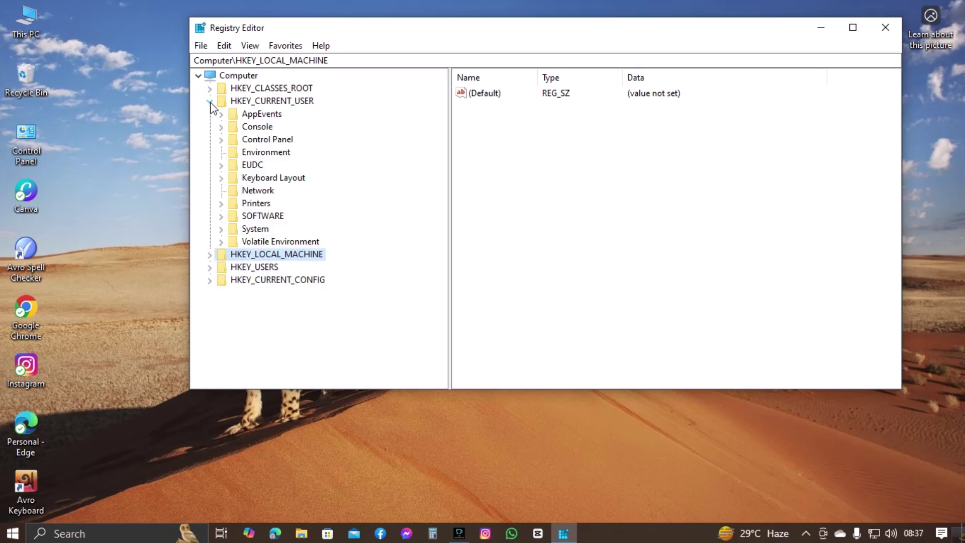
click(222, 140)
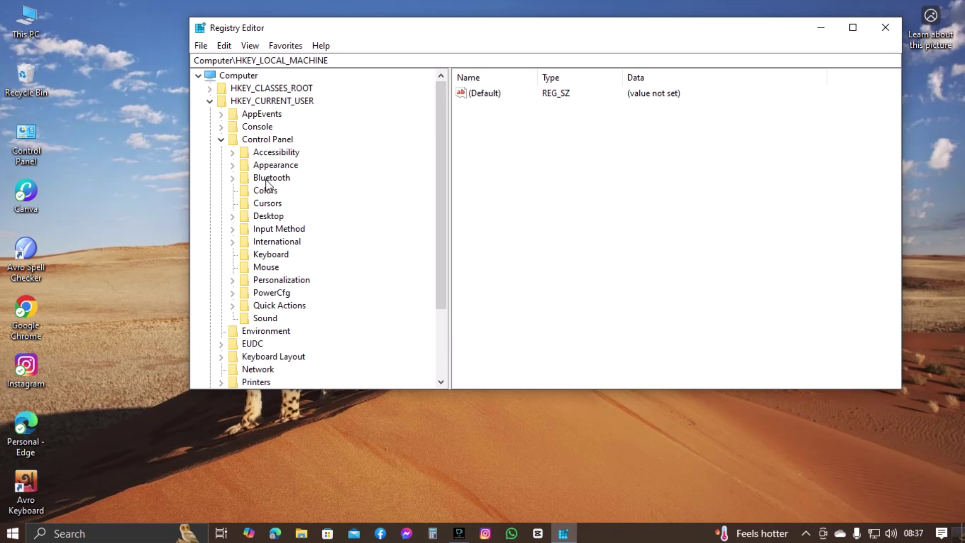
click(241, 217)
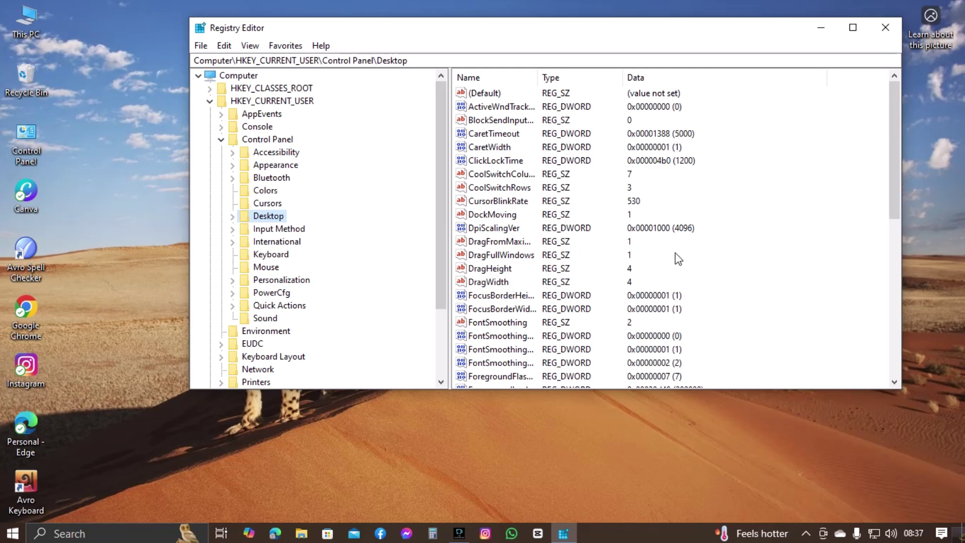
- Create a new string value named WaittoKilApptimeout in the Desktop key
scroll(679, 257, down, 2)
scroll(678, 258, down, 6)
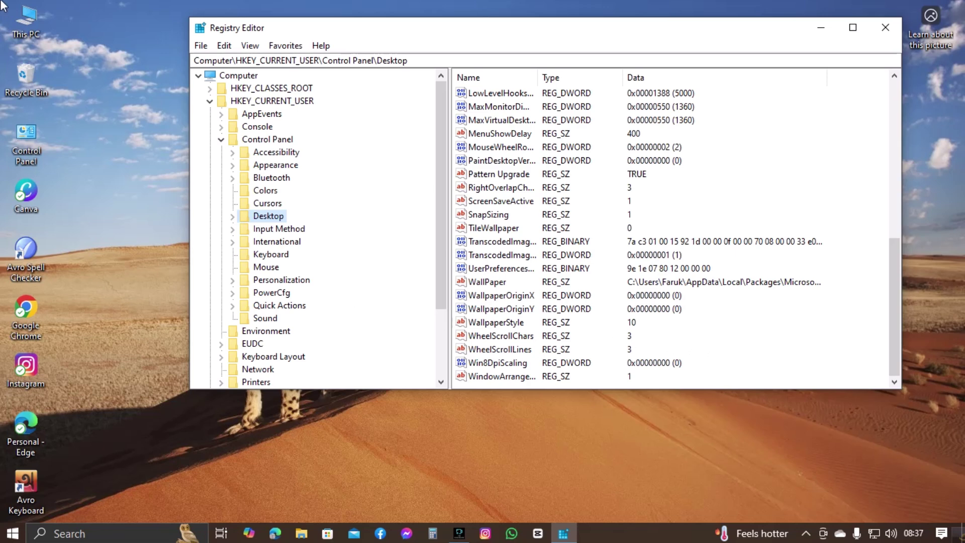
right_click(773, 342)
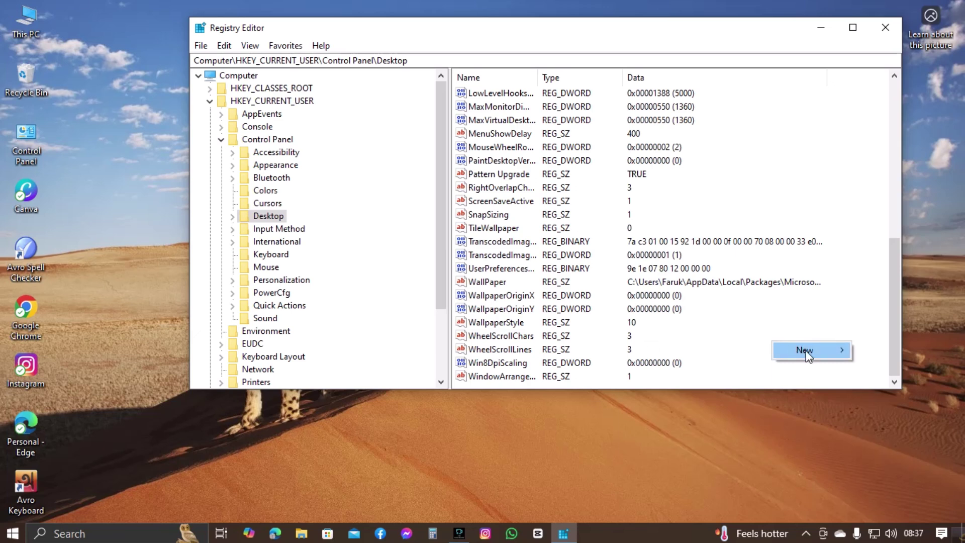
mouse_move(805, 355)
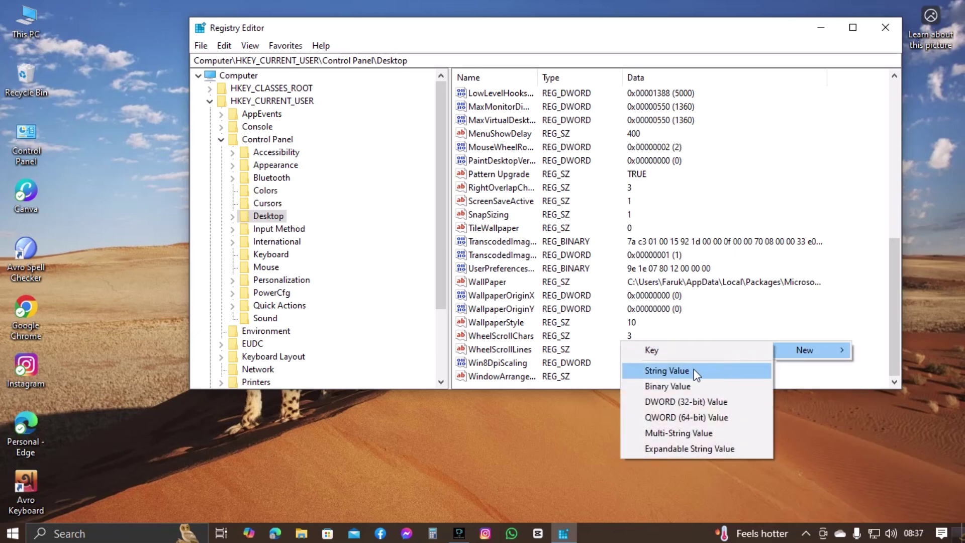
click(667, 371)
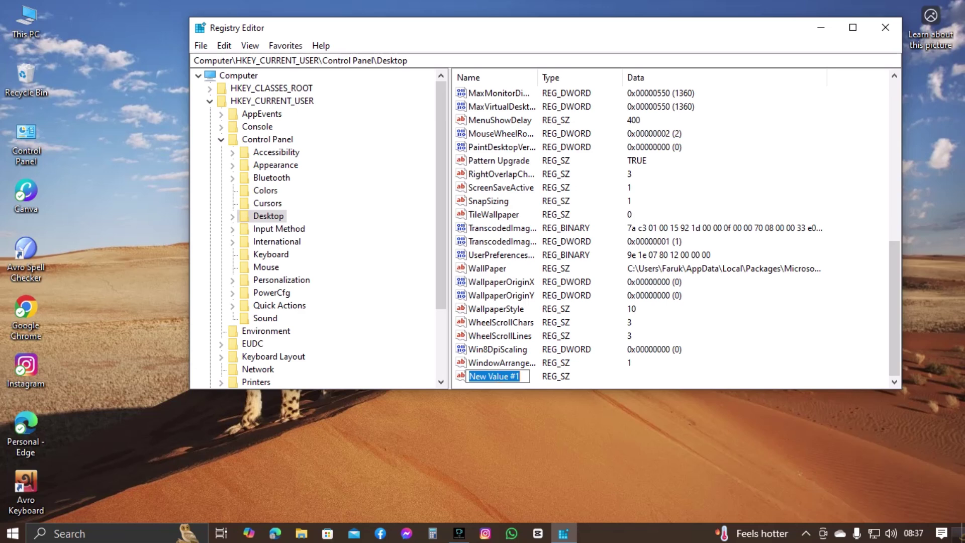
text(Wi)
key(BackSpace)
text(ait)
text(to)
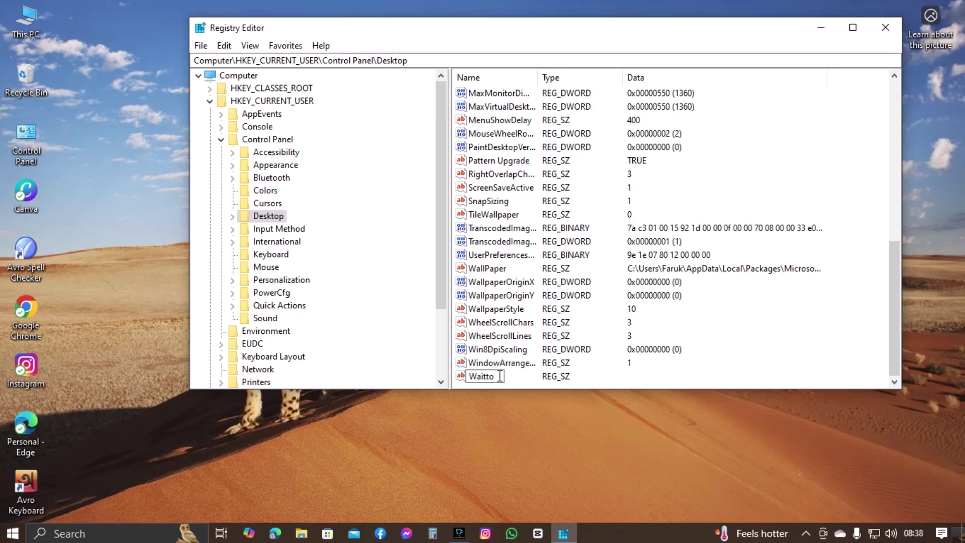
text(Ki)
text(lApptime)
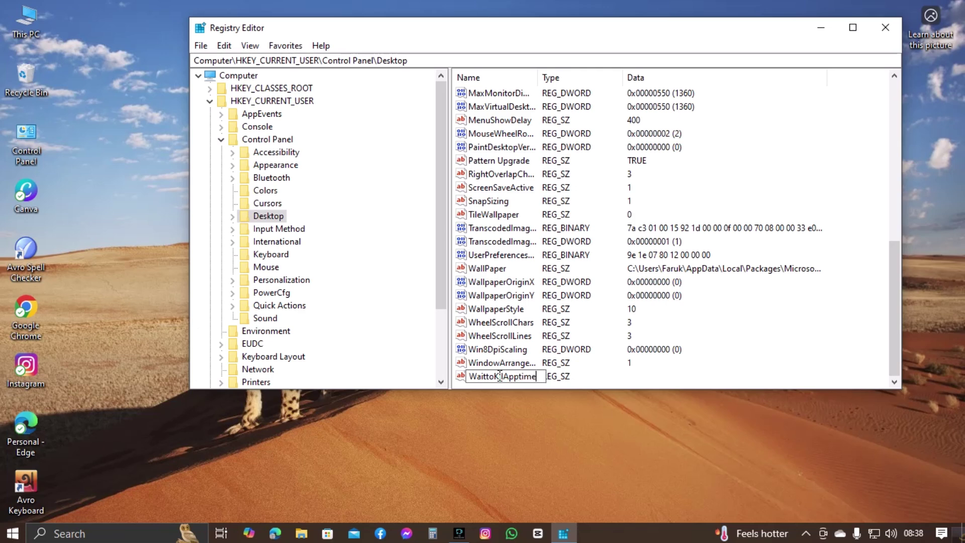
text(out)
key(Return)
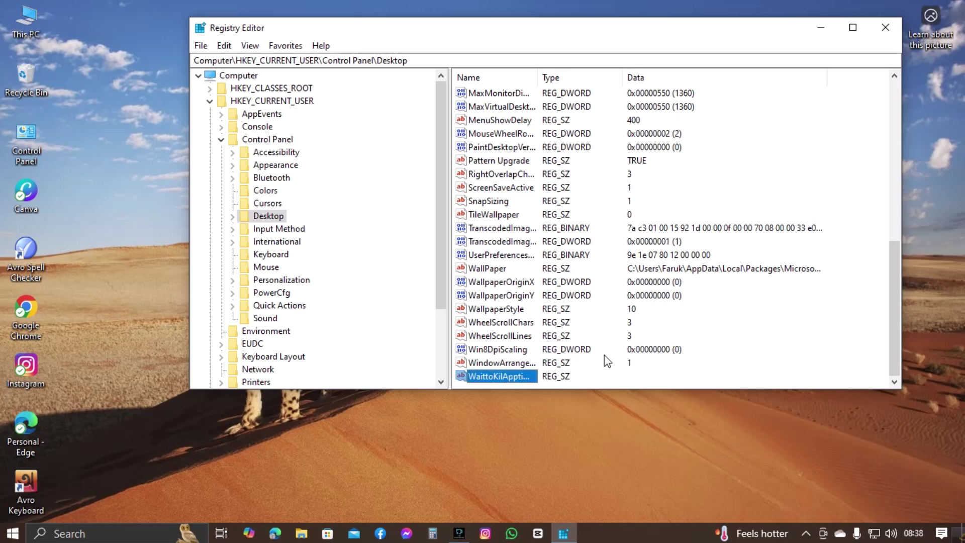
- Set the value data of the WaittoKilApptimeout string to 2000
double_click(503, 373)
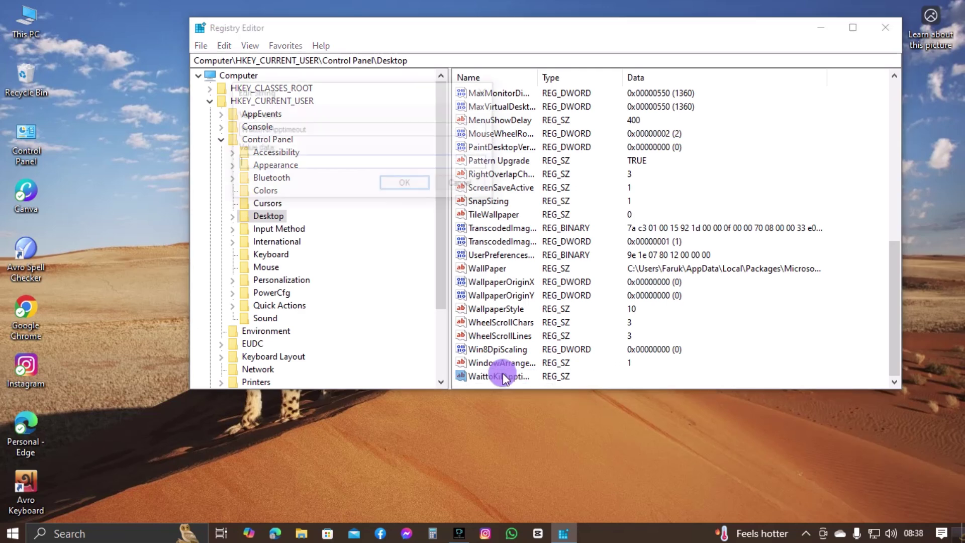
click(259, 159)
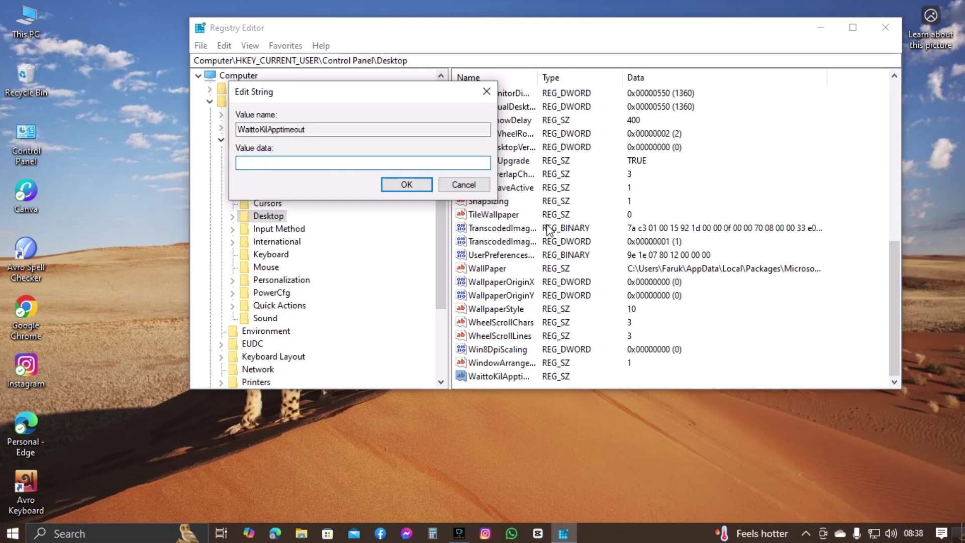
text(2000)
click(406, 184)
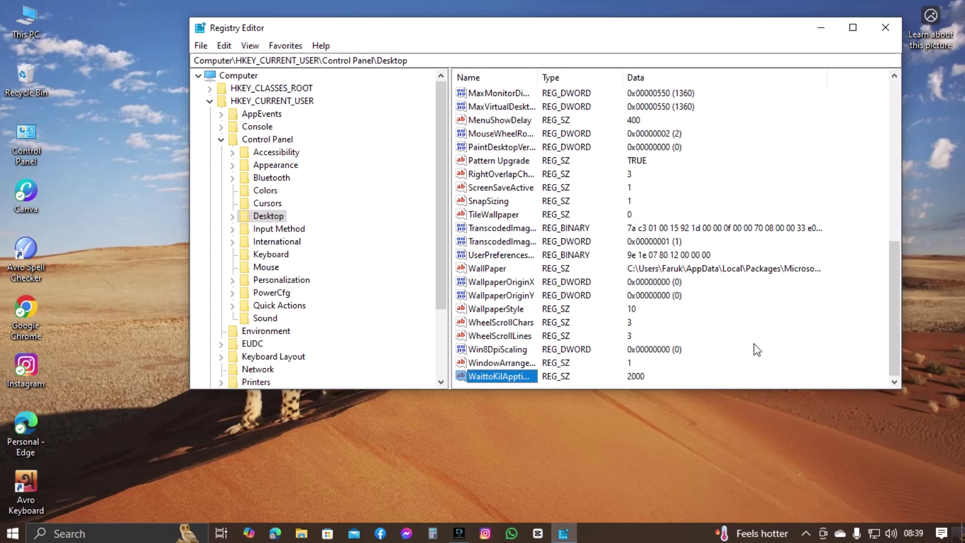
- Add a string value named HungAppTimeout to the Desktop key and set its data to 2000
right_click(777, 363)
mouse_move(825, 367)
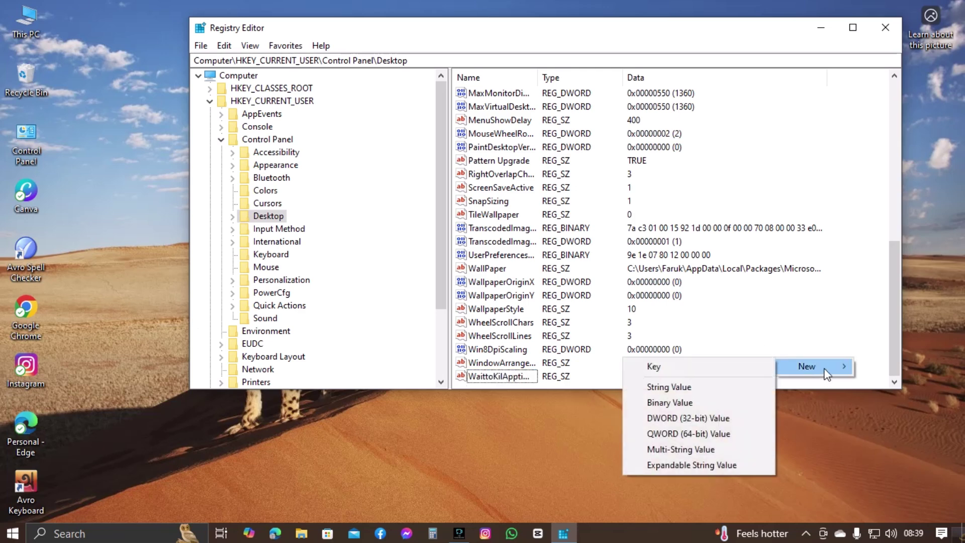
click(697, 380)
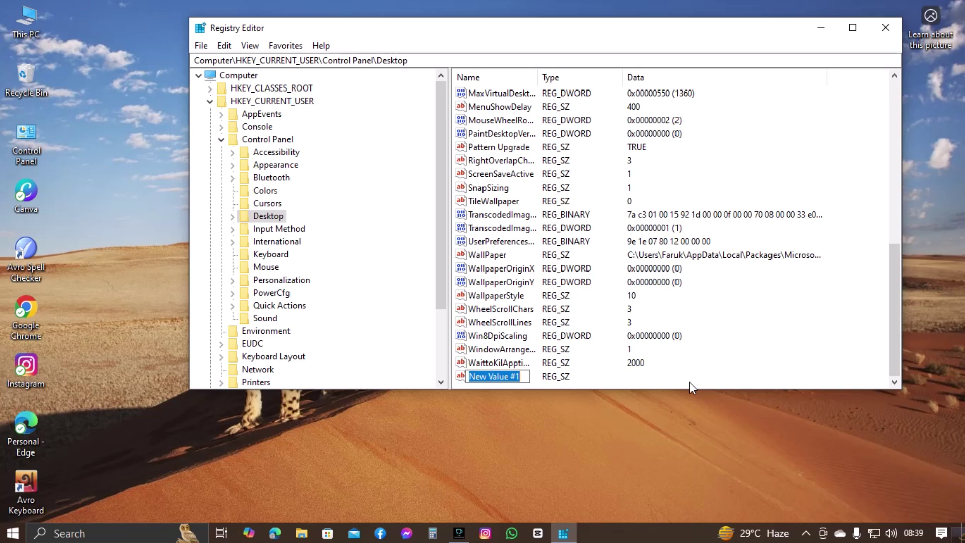
text(Hung)
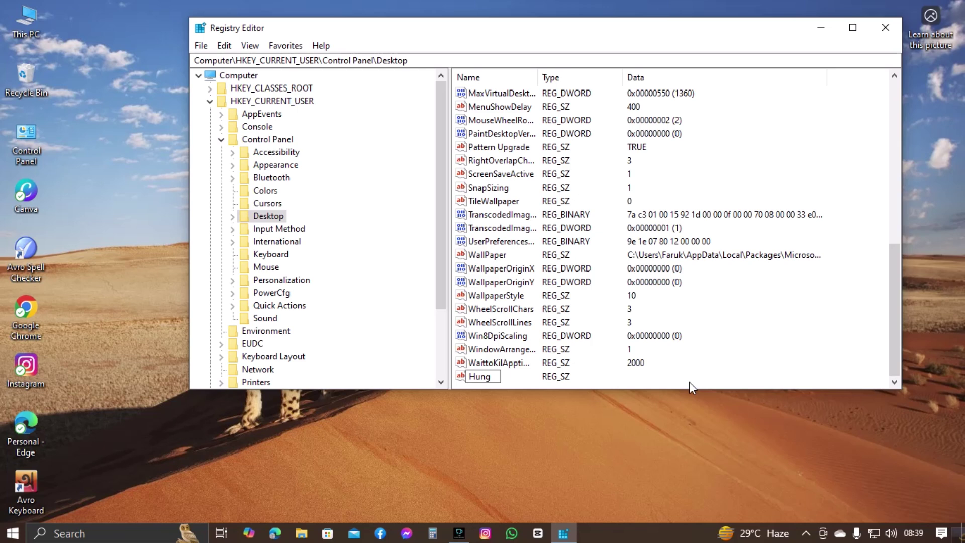
text(AppTimeout)
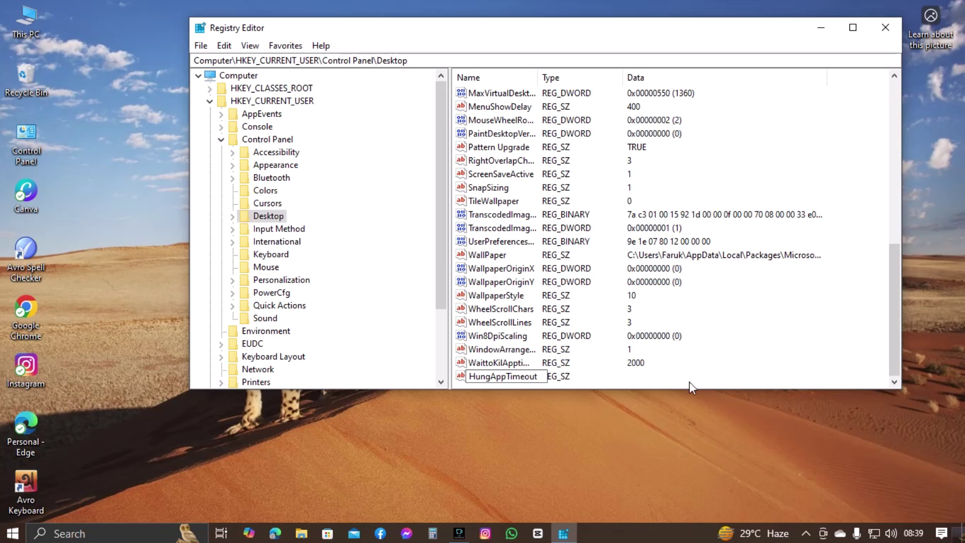
key(Return)
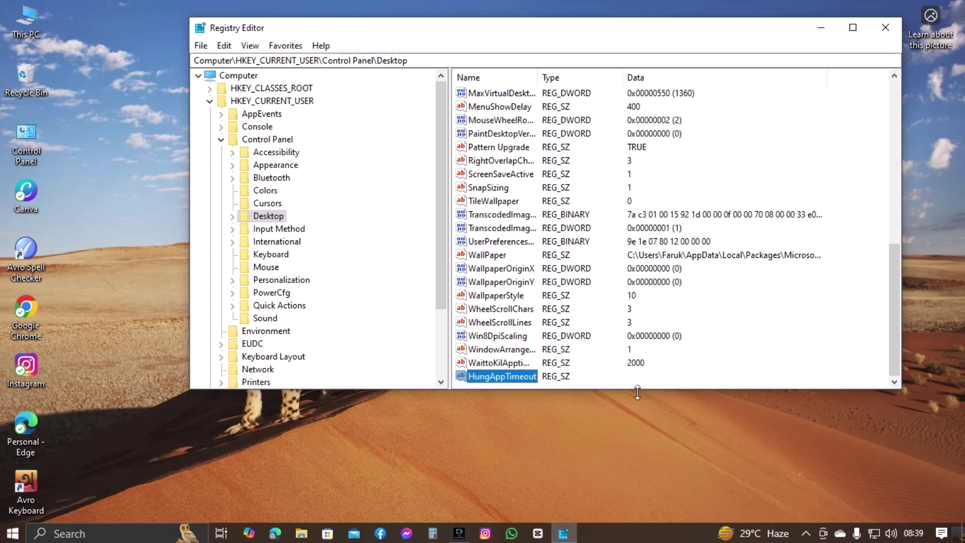
double_click(504, 376)
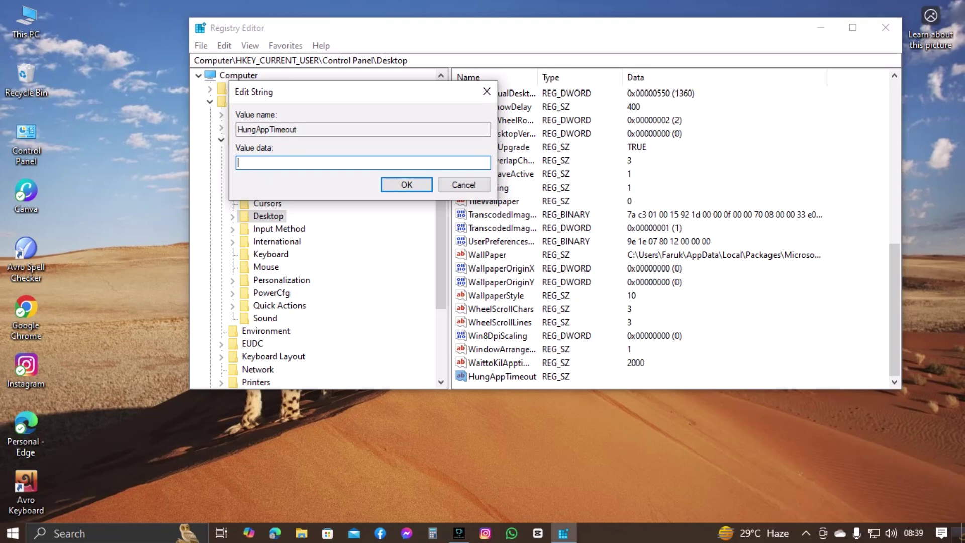
text(2000)
click(400, 186)
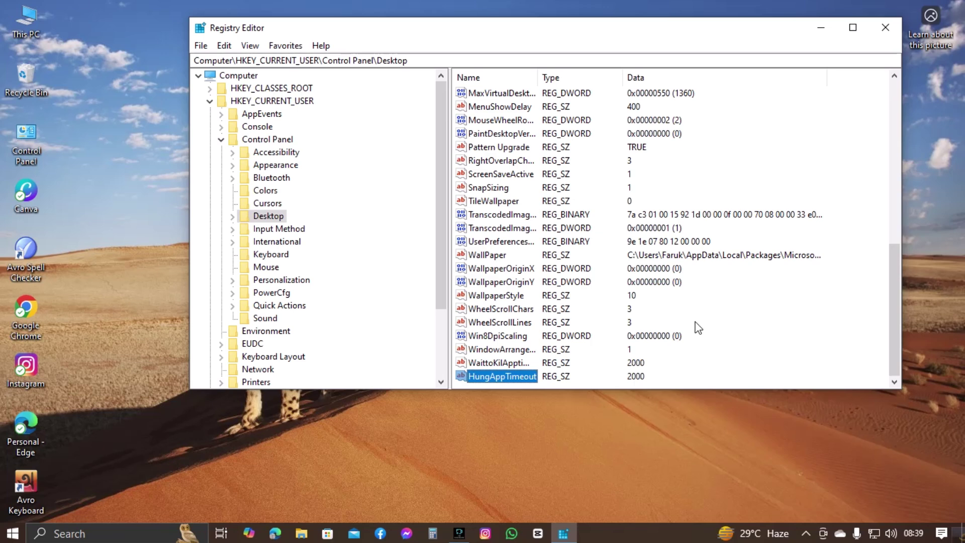
- Add a string value named AutoEndTask with data 1 to the Desktop key, and close Registry Editor
right_click(756, 336)
mouse_move(780, 343)
click(721, 365)
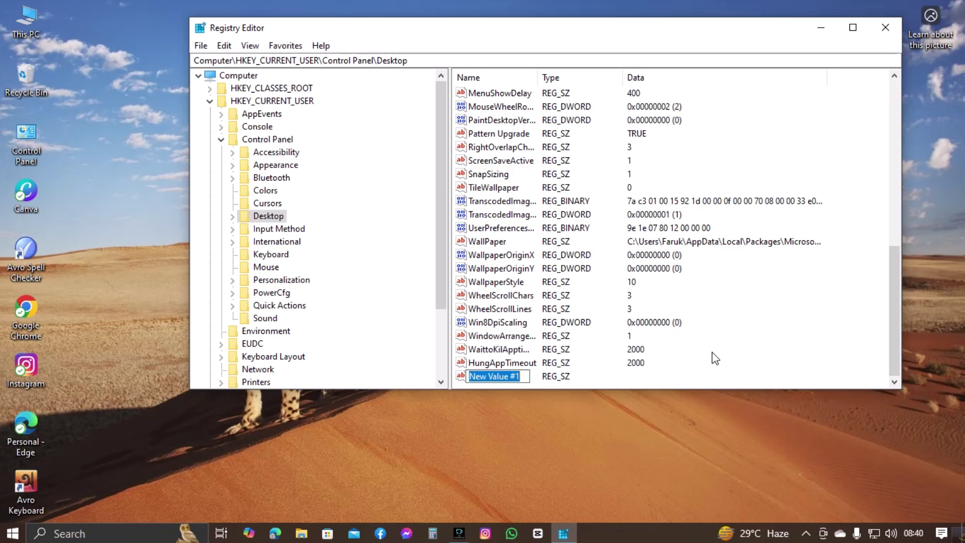
text(A)
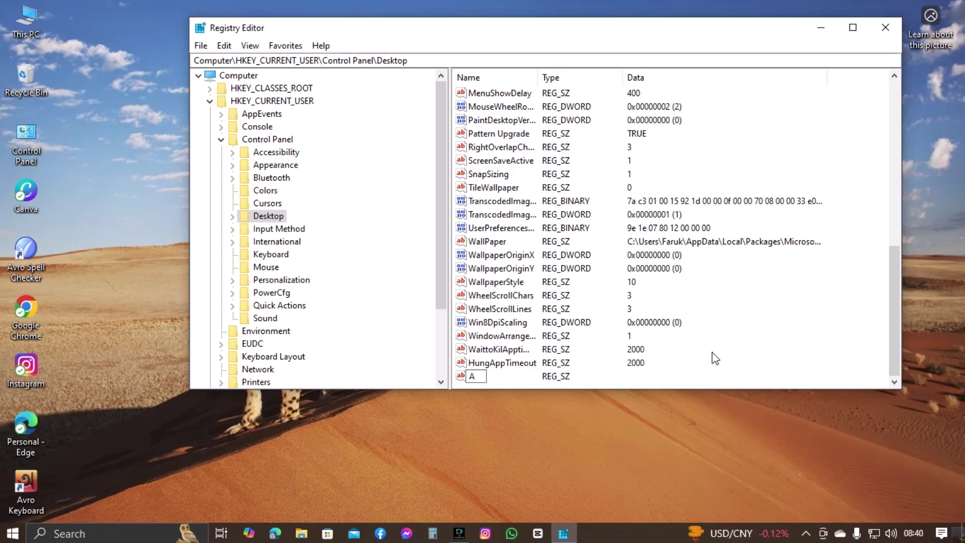
text(utoEndTask)
key(Return)
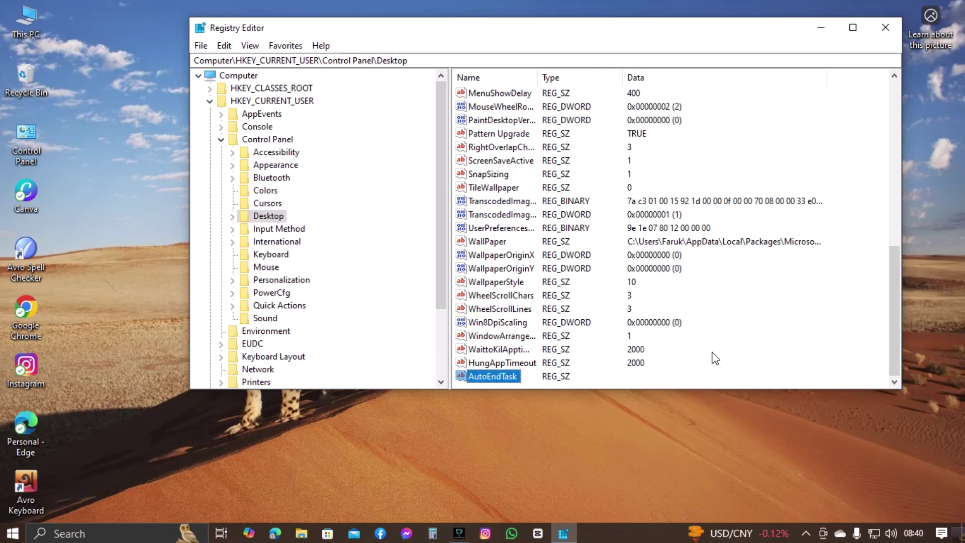
double_click(502, 379)
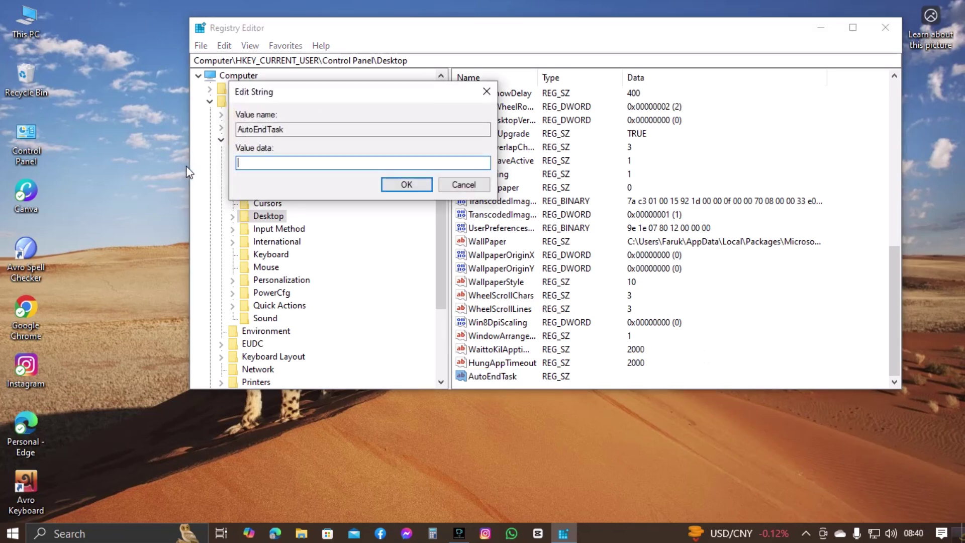
text(1)
click(406, 182)
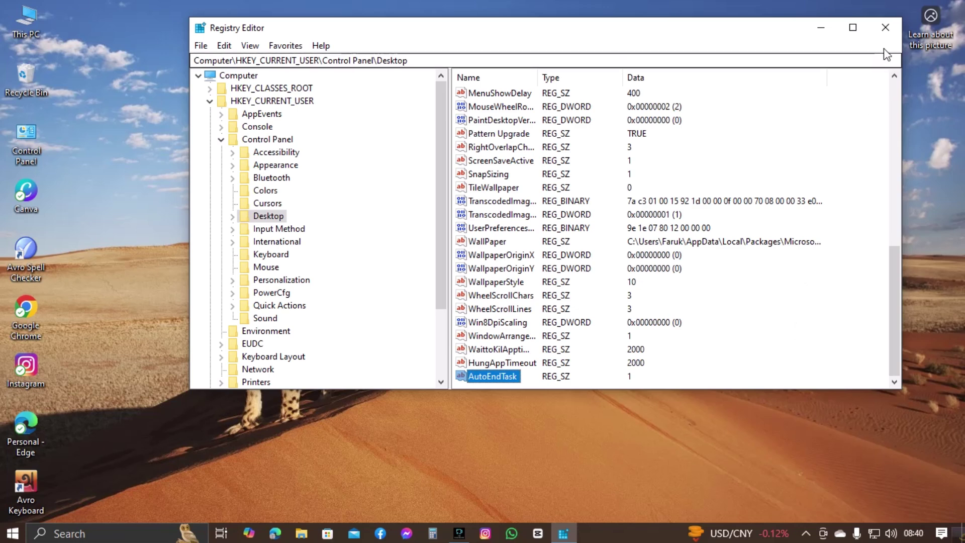
click(885, 32)
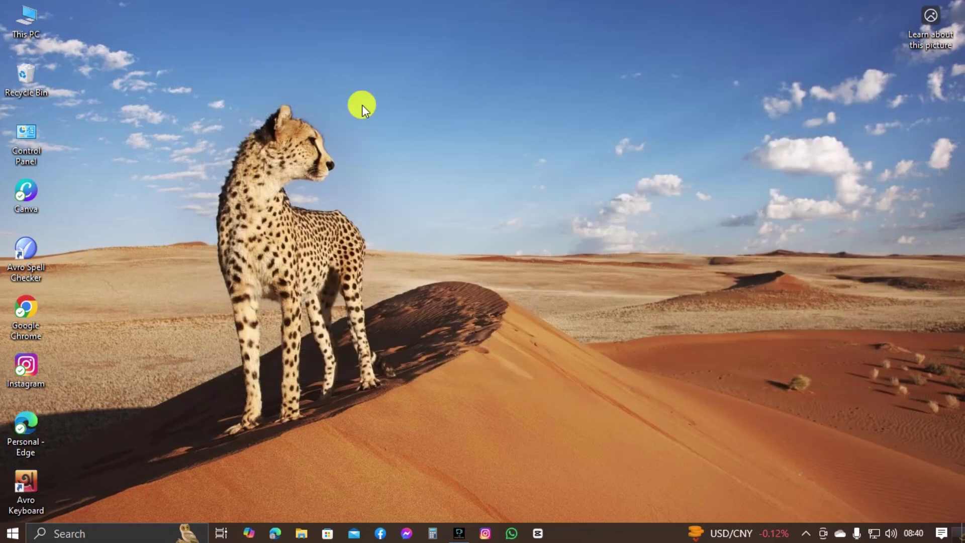